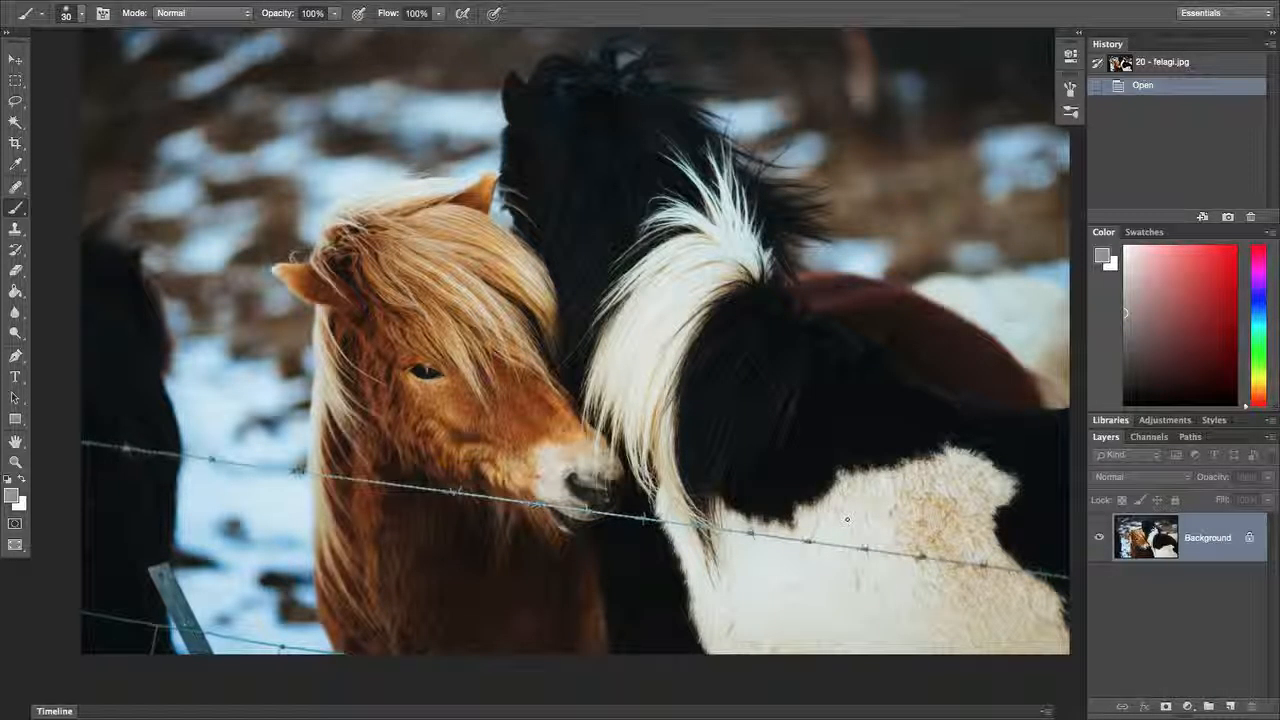
# Add a new empty layer for Clone Stamp work, sample the white horse's fur, and enlarge the brush to 150
pyautogui.click(17, 231)
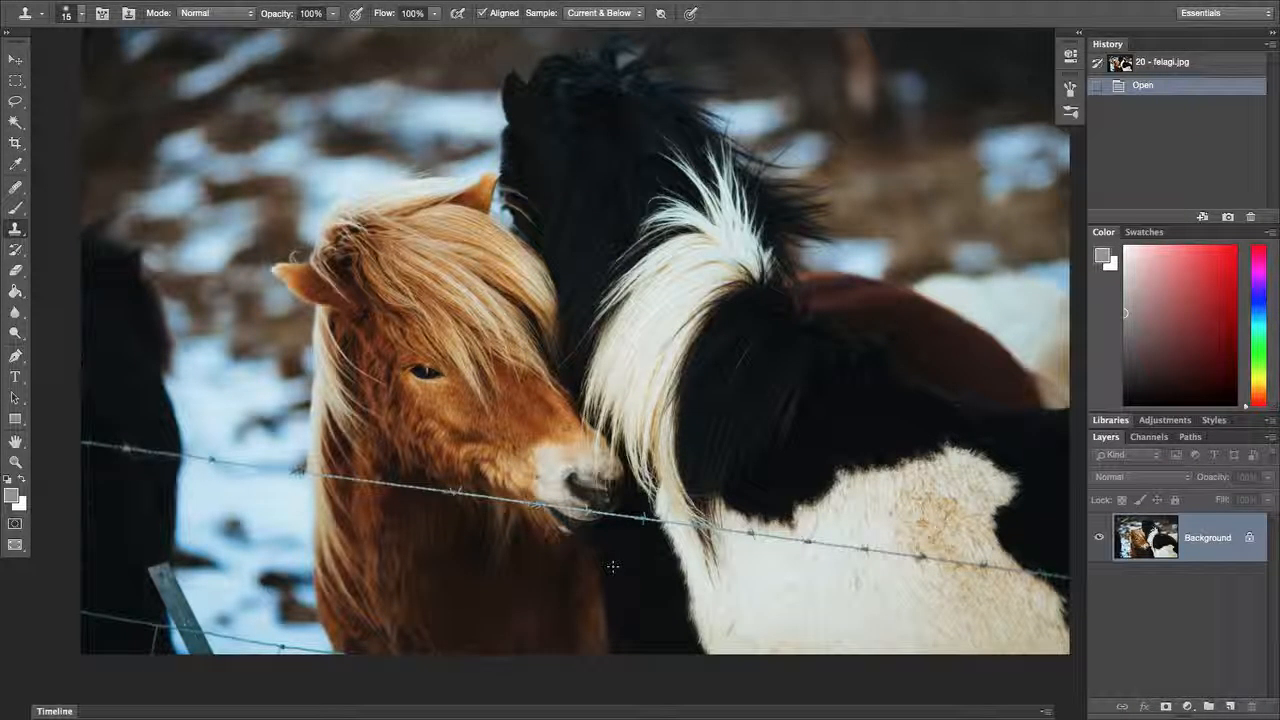
pyautogui.click(1231, 706)
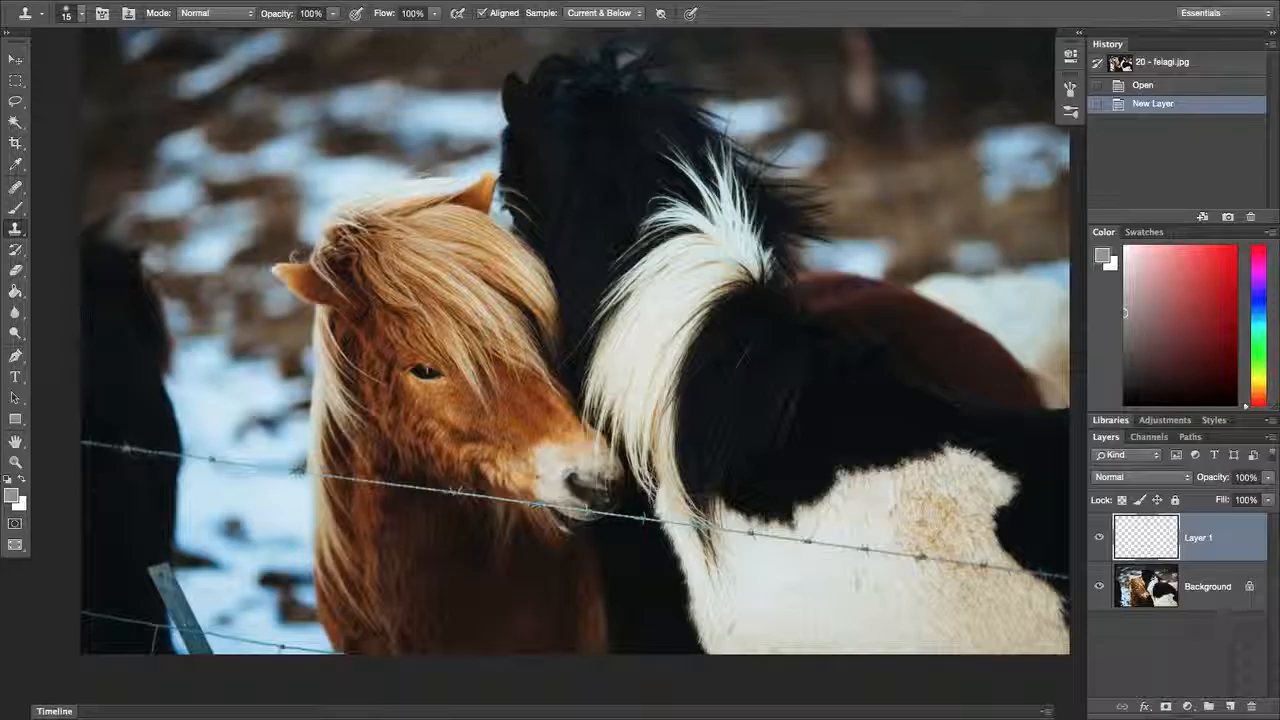
pyautogui.keyDown('alt'); pyautogui.click(761, 537); pyautogui.keyUp('alt')
pyautogui.press(']')
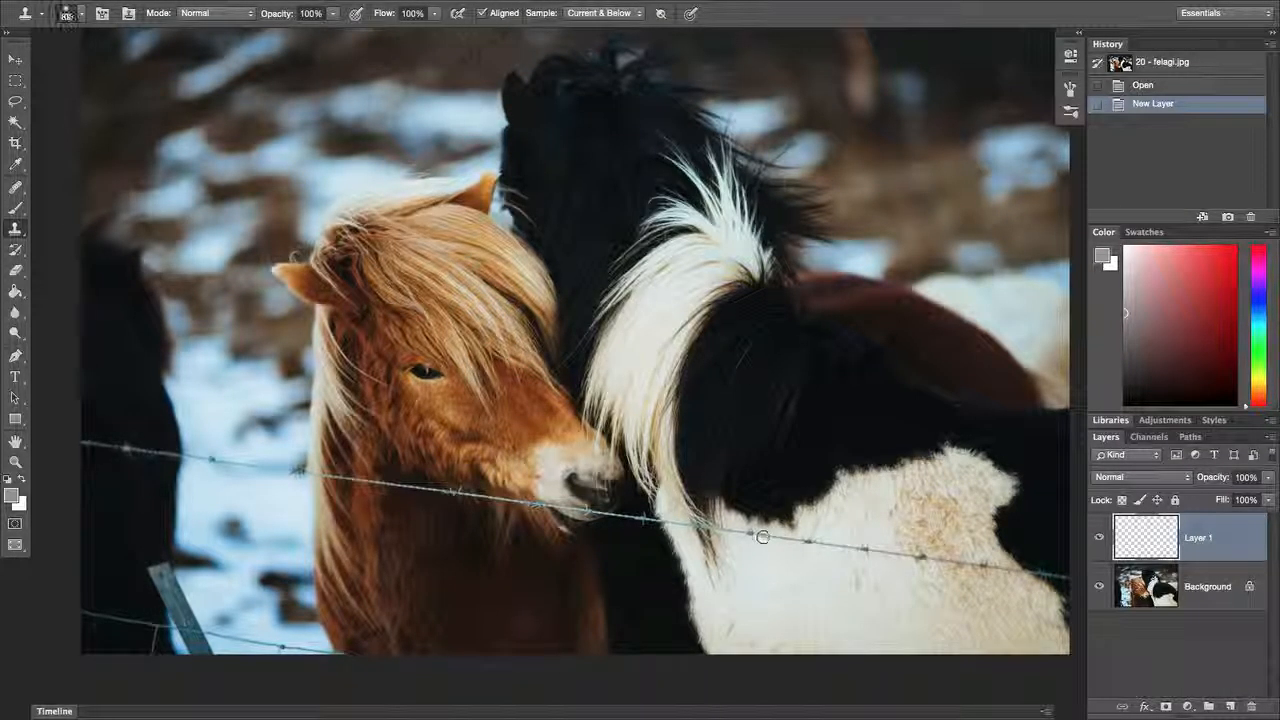
pyautogui.press(']')
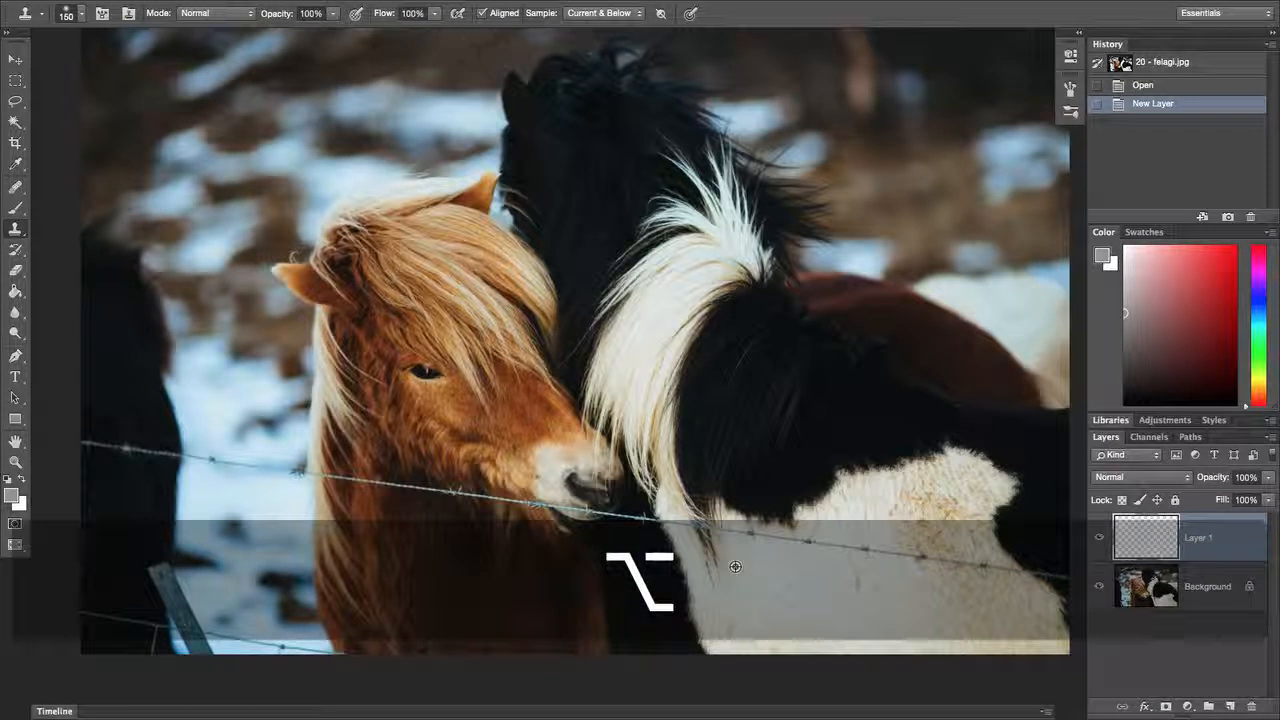
# Clone white fur over the barbed wire crossing the white horse's flank, working toward its dark rear patch
pyautogui.moveTo(748, 535); pyautogui.dragTo(857, 543)
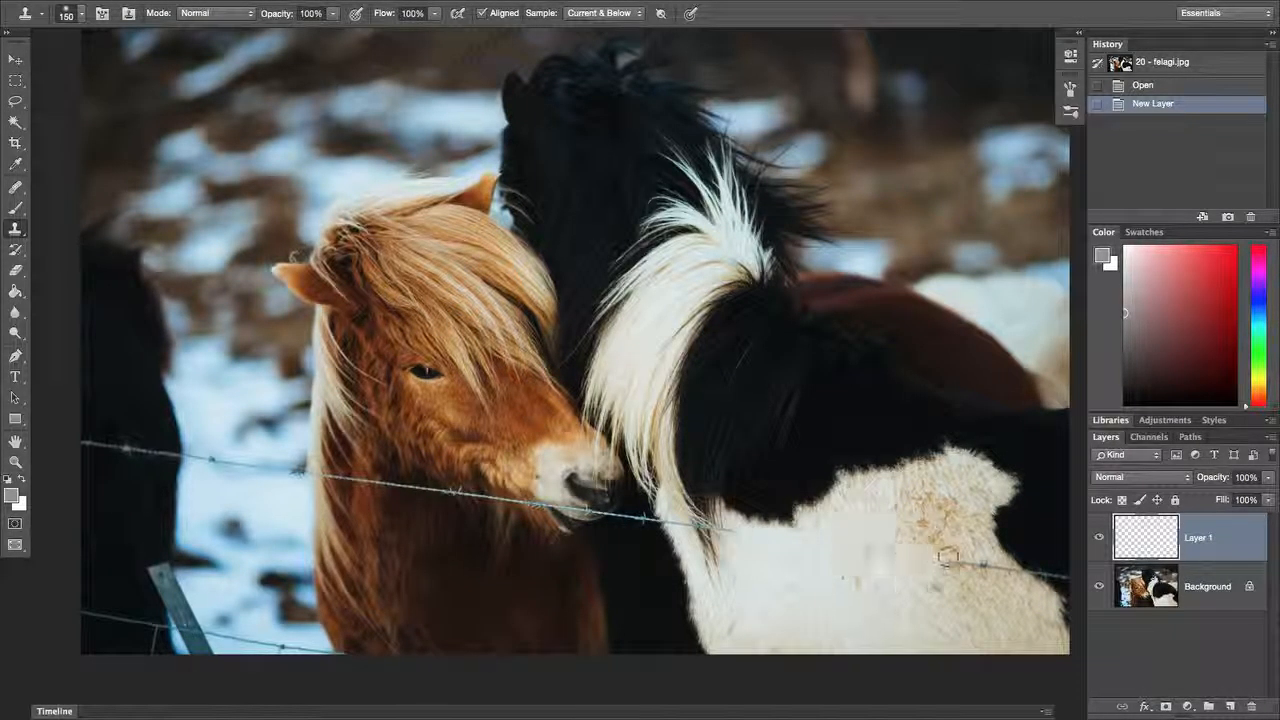
pyautogui.moveTo(947, 557)
pyautogui.mouseDown()
pyautogui.moveTo(837, 548)
pyautogui.moveTo(880, 558)
pyautogui.mouseUp()
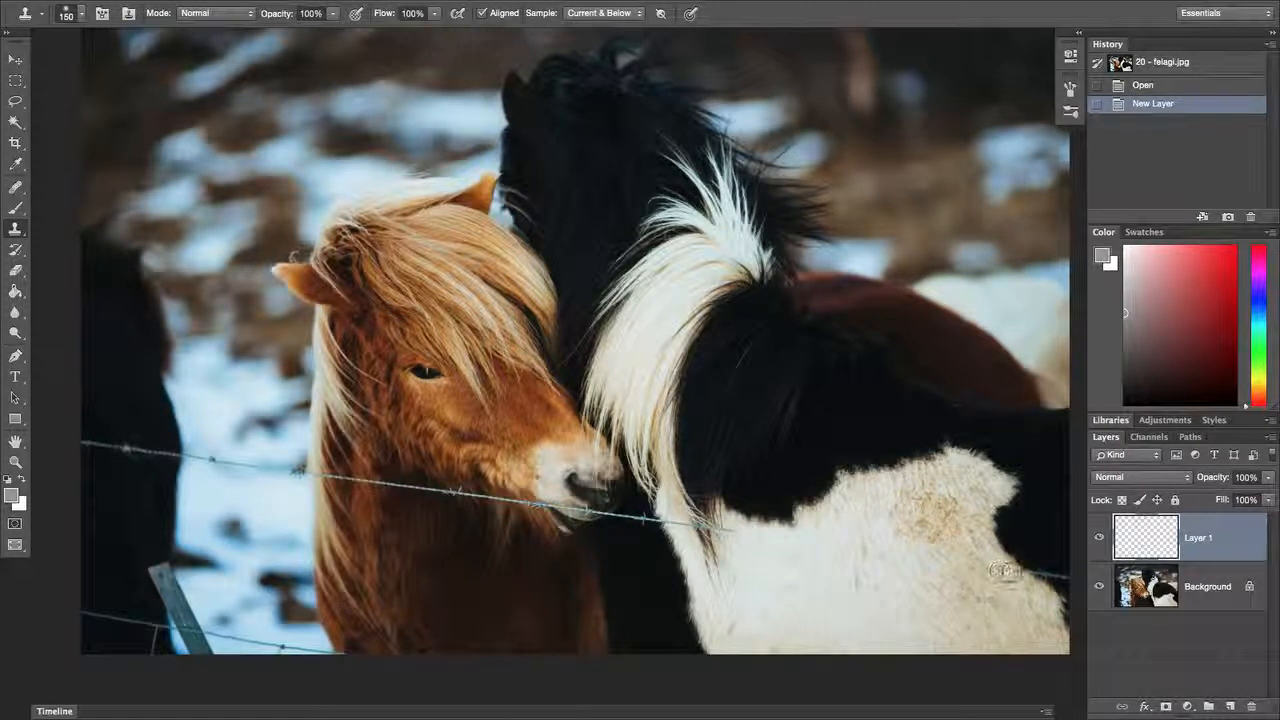
pyautogui.moveTo(1004, 570); pyautogui.dragTo(896, 560)
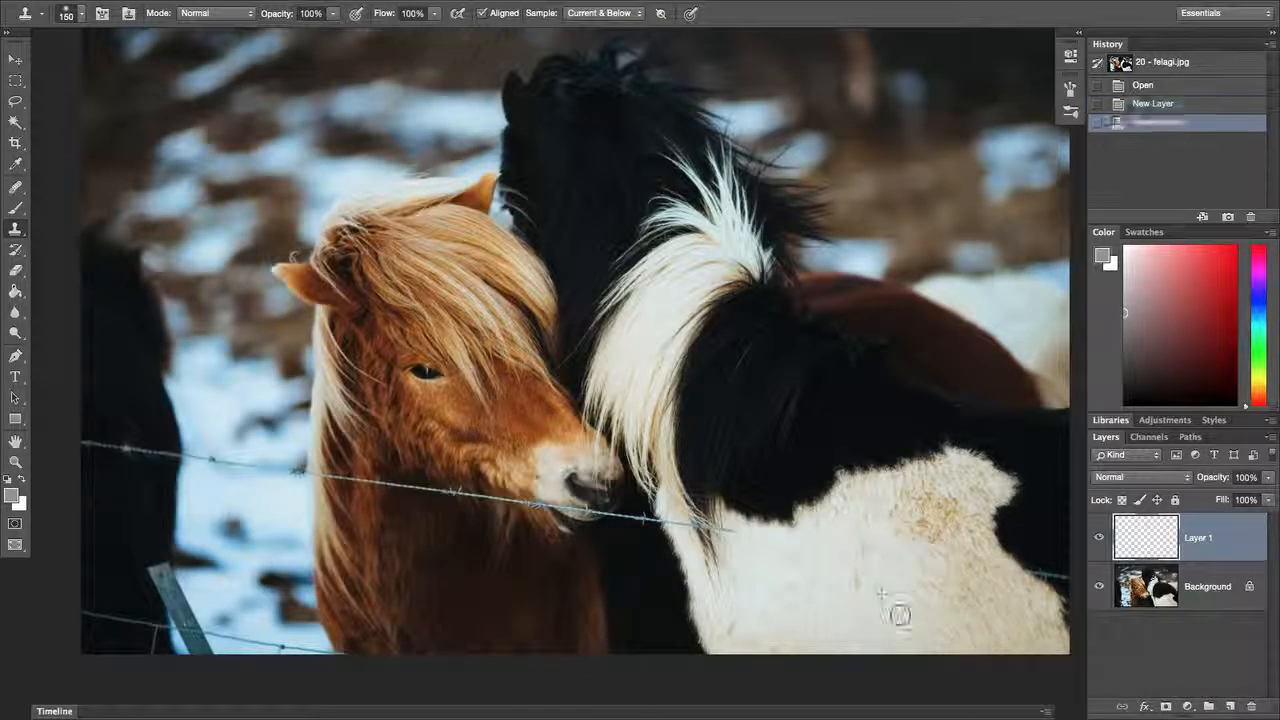
# Clone clean fur over the uneven spot on the white flank and over the wire end beside the white mane
pyautogui.keyDown('alt'); pyautogui.click(894, 600); pyautogui.keyUp('alt')
pyautogui.moveTo(836, 531); pyautogui.dragTo(774, 408)
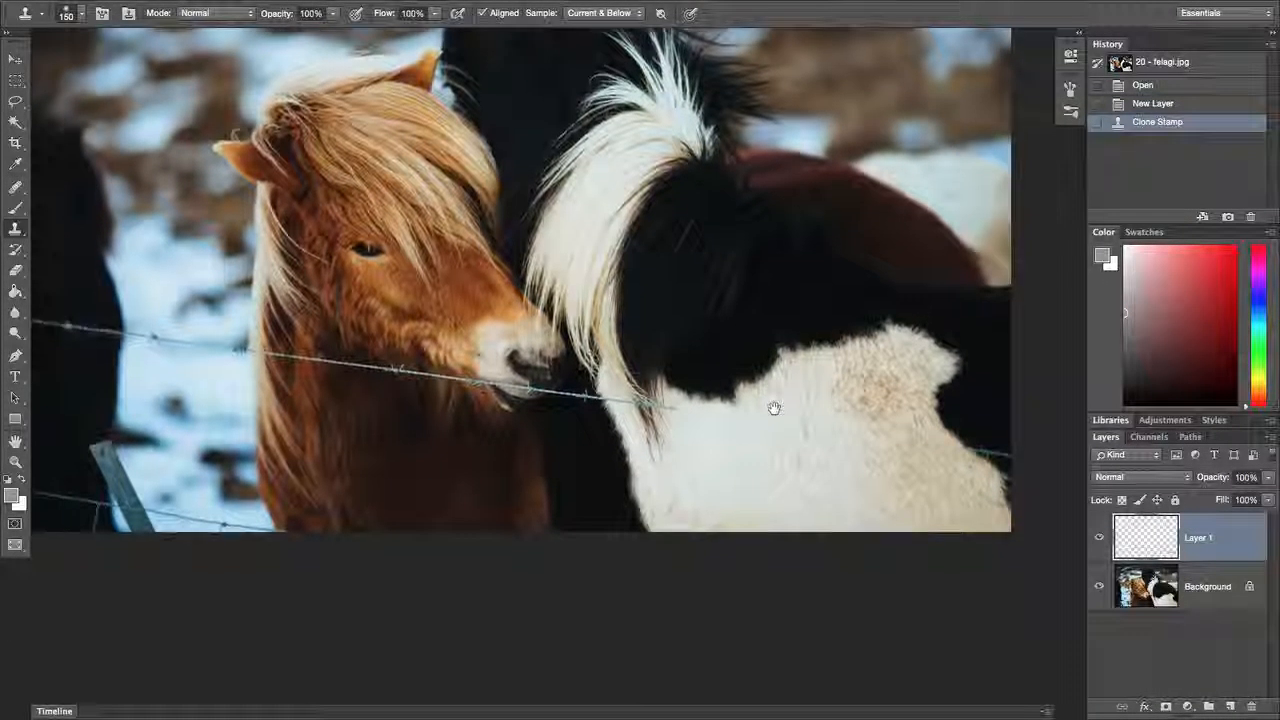
pyautogui.press('super+plus')
pyautogui.press('super+plus')
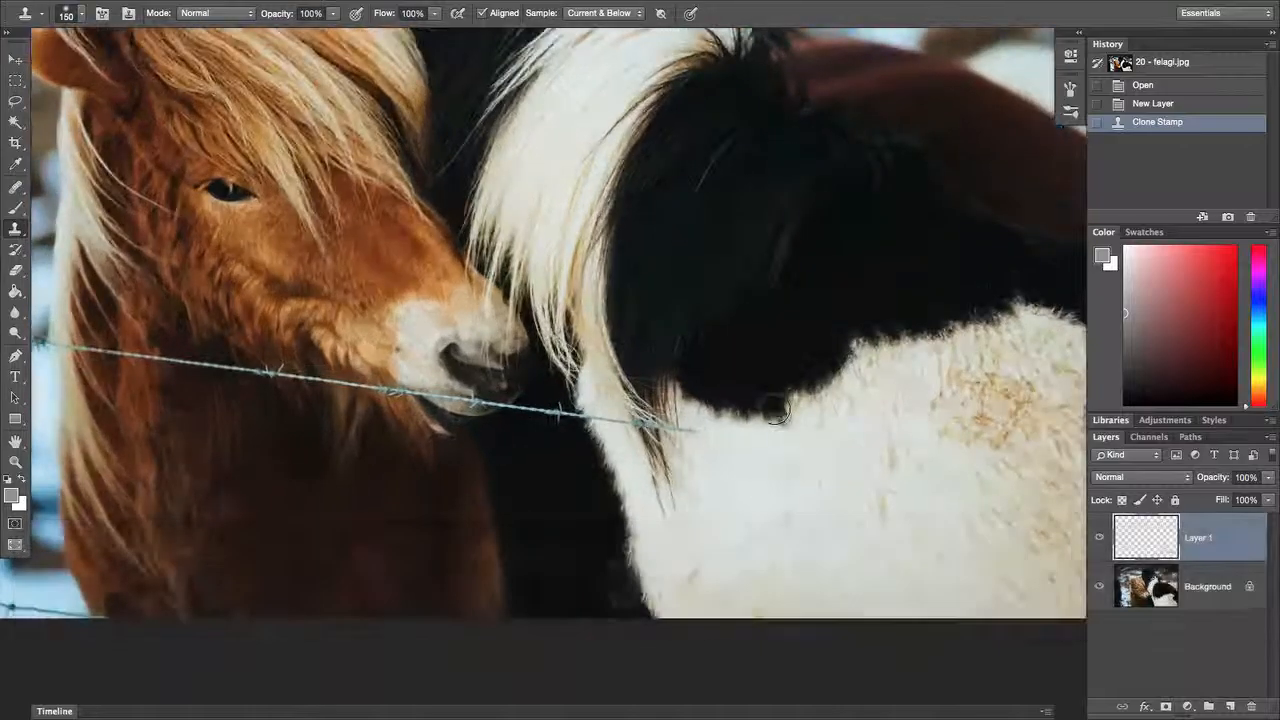
pyautogui.moveTo(774, 408); pyautogui.dragTo(774, 382)
pyautogui.moveTo(938, 549); pyautogui.dragTo(812, 501)
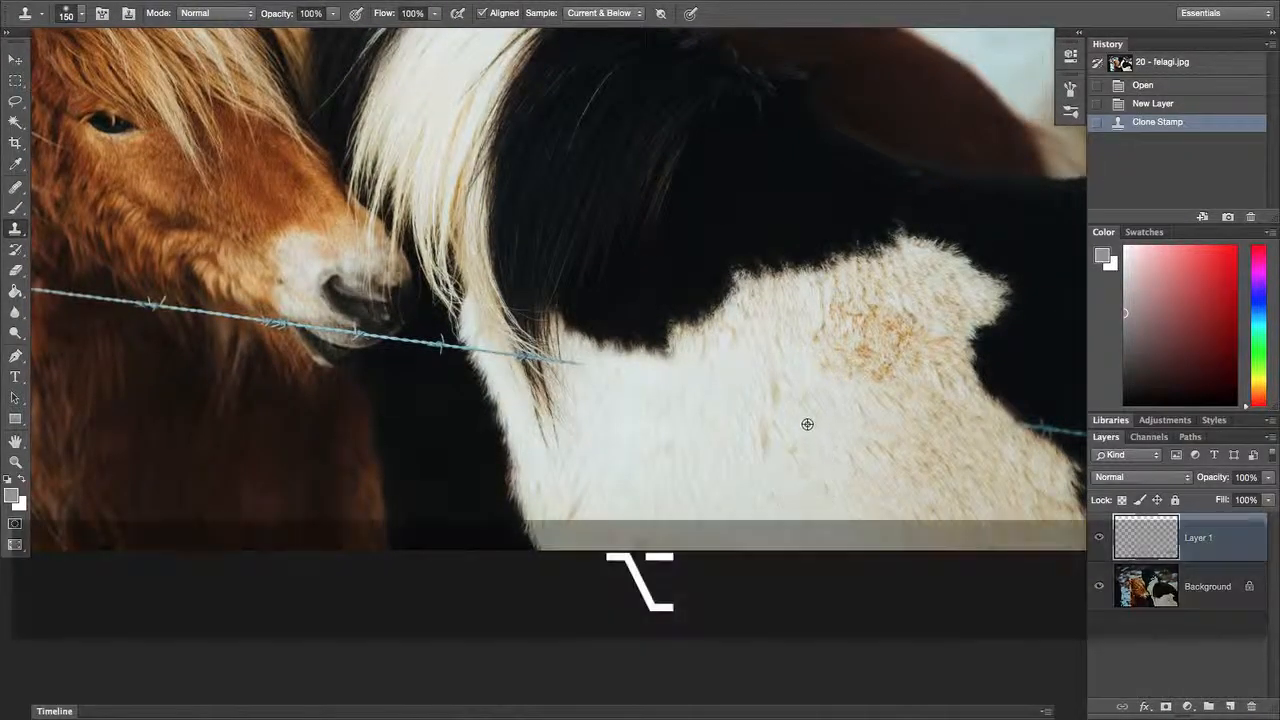
pyautogui.keyDown('alt'); pyautogui.click(806, 424); pyautogui.keyUp('alt')
pyautogui.moveTo(769, 394); pyautogui.dragTo(771, 414)
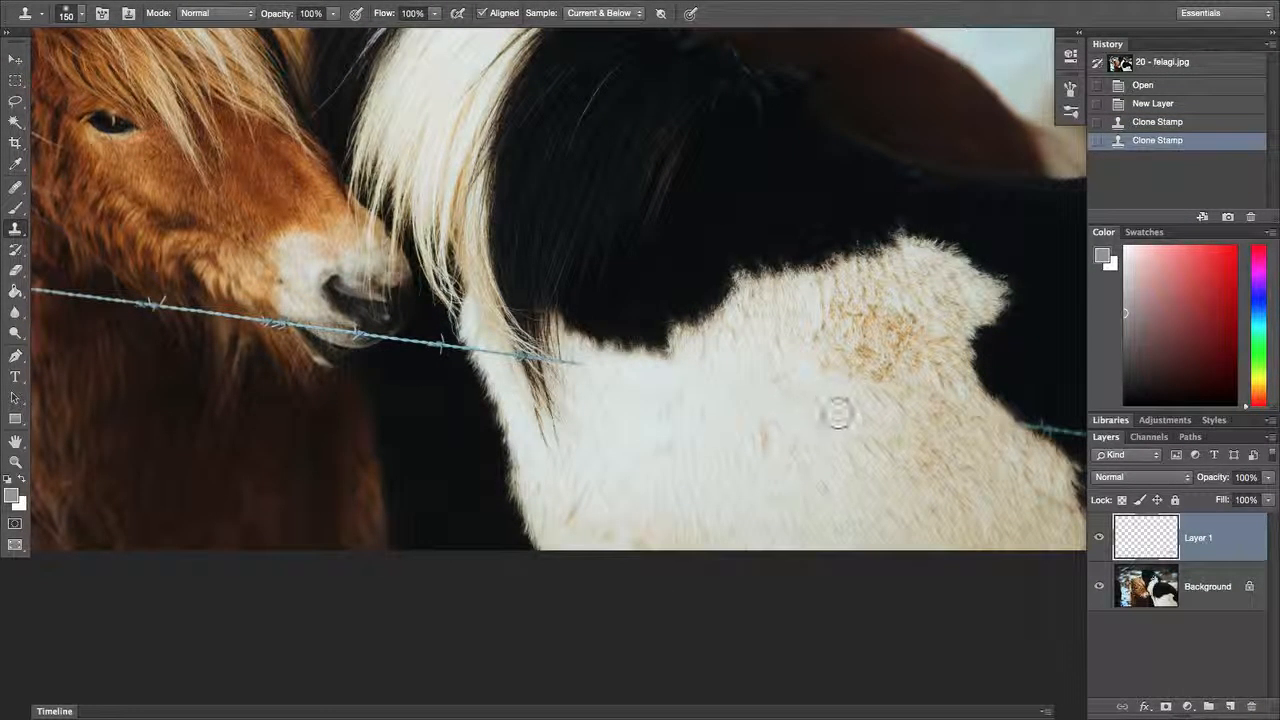
pyautogui.keyDown('alt'); pyautogui.click(654, 443); pyautogui.keyUp('alt')
pyautogui.moveTo(598, 379); pyautogui.dragTo(562, 364)
# Clone the dark coat over the upper wire where it crosses the black horse at the photo's left edge
pyautogui.scroll(-1, 664, 427)
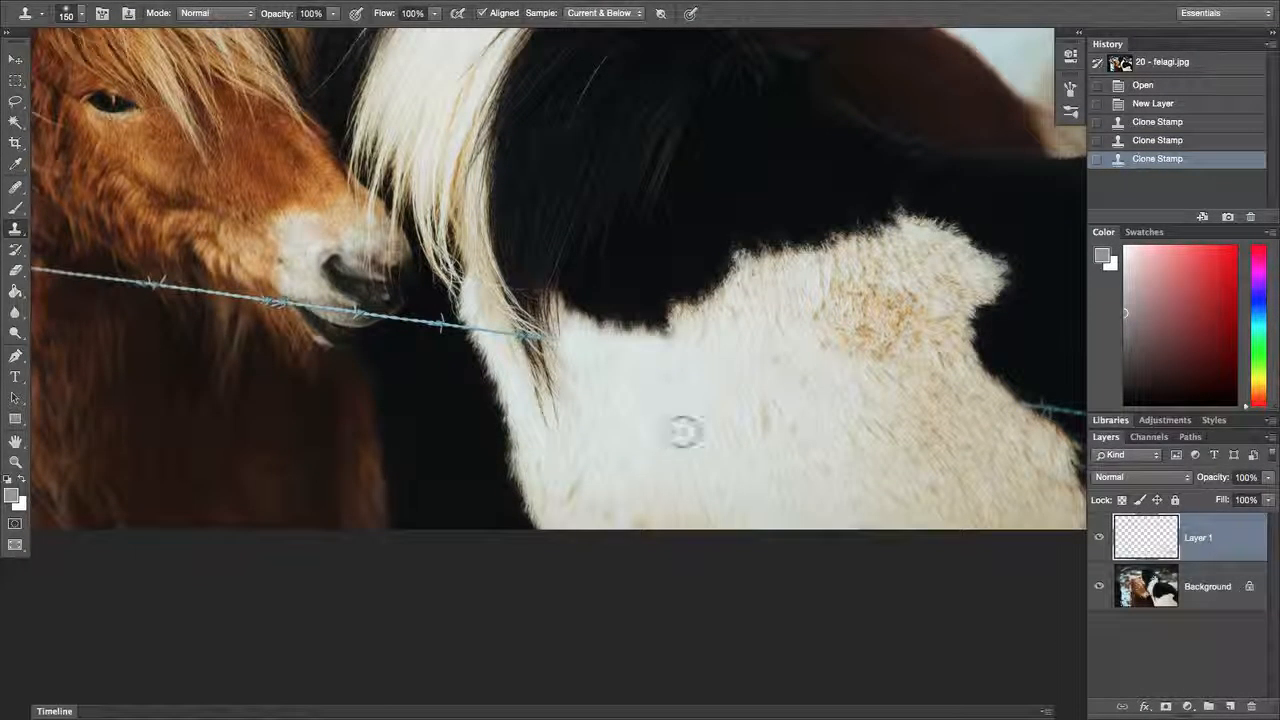
pyautogui.moveTo(644, 359); pyautogui.dragTo(971, 359)
pyautogui.moveTo(239, 332); pyautogui.dragTo(793, 484)
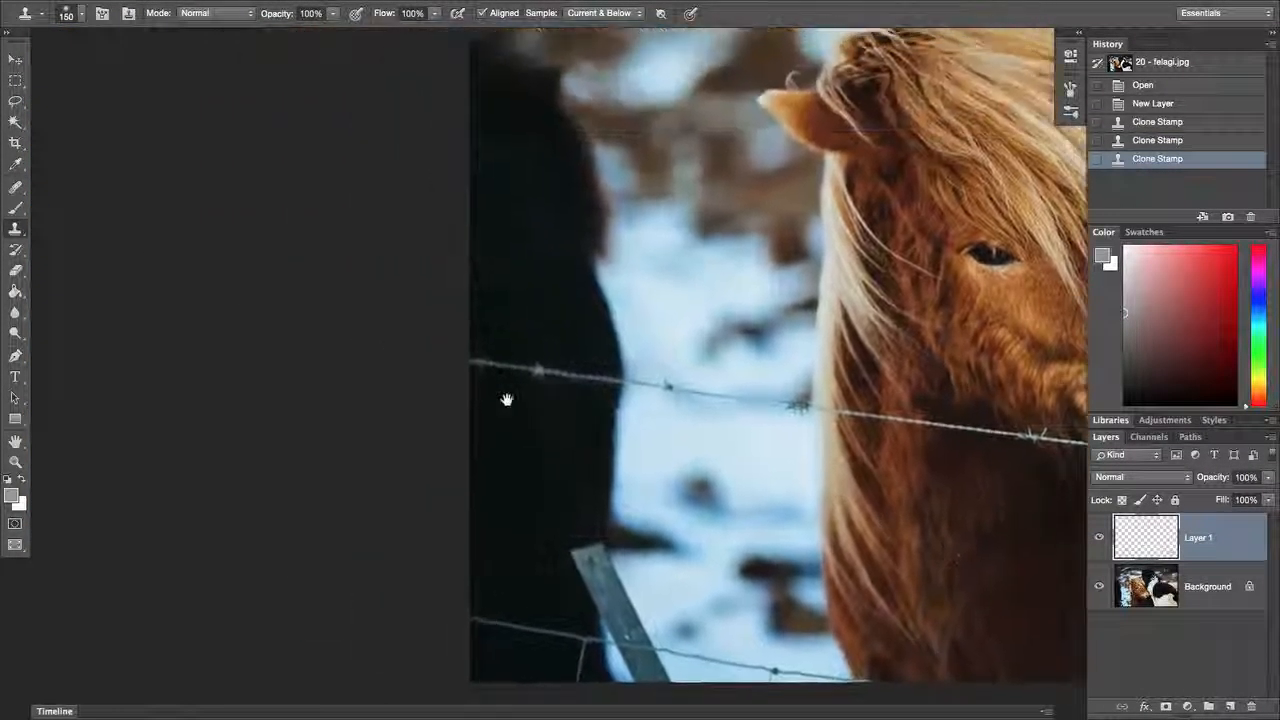
pyautogui.keyDown('alt'); pyautogui.click(526, 296); pyautogui.keyUp('alt')
pyautogui.moveTo(502, 352); pyautogui.dragTo(640, 392)
pyautogui.keyDown('alt'); pyautogui.click(564, 309); pyautogui.keyUp('alt')
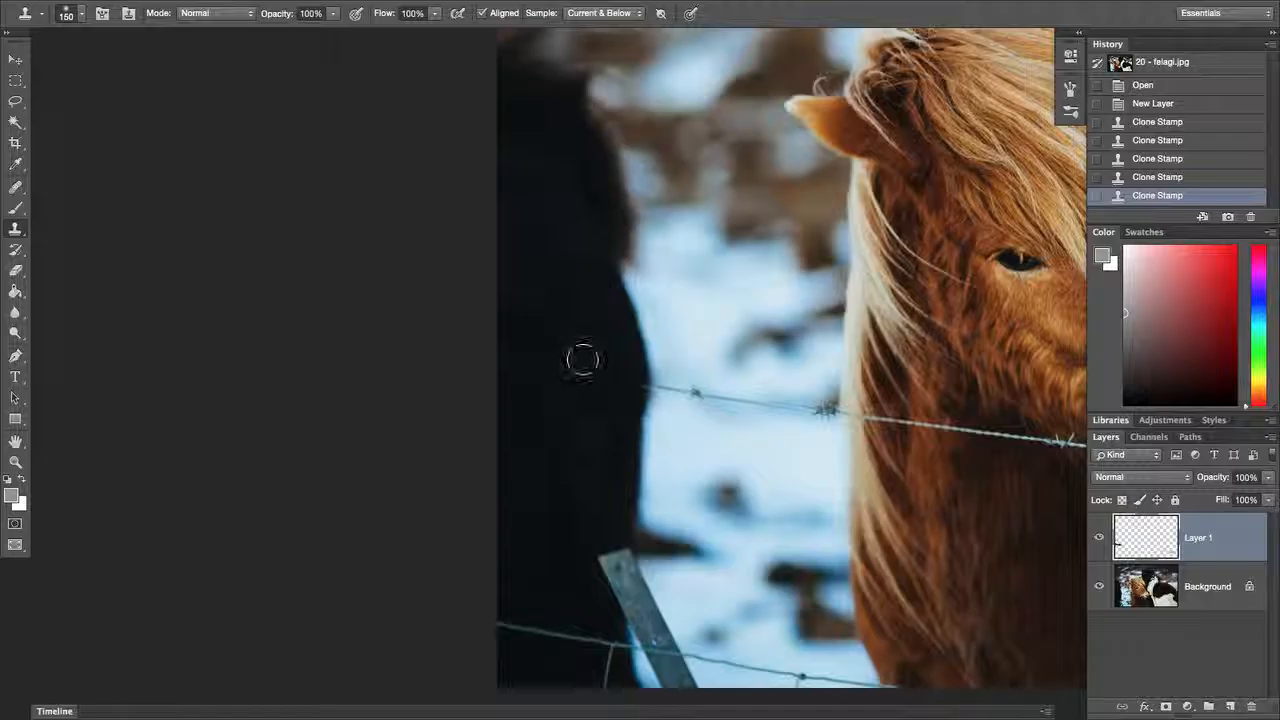
pyautogui.press('super+plus')
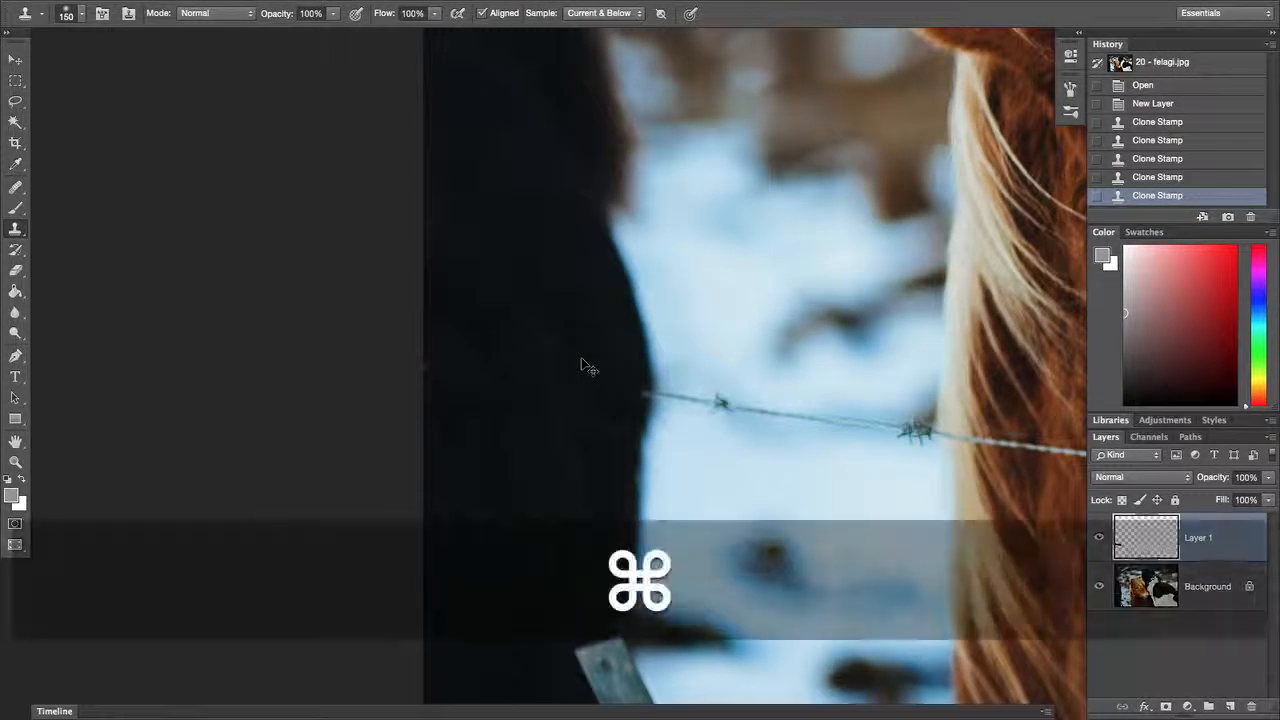
pyautogui.press('super+p')
pyautogui.press('Escape')
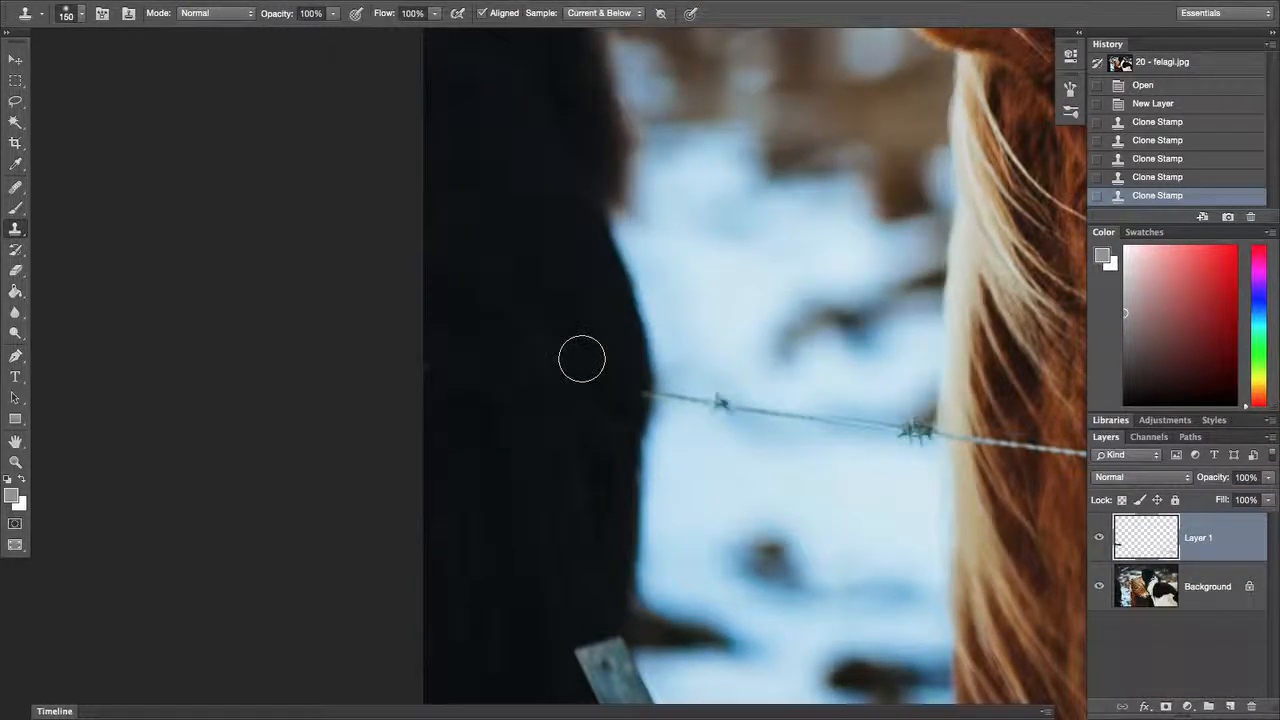
pyautogui.press('super+minus')
# Try cloning dark coat over the remaining wire at the black horse's edge, then undo the last stroke
pyautogui.keyDown('alt'); pyautogui.click(582, 330); pyautogui.keyUp('alt')
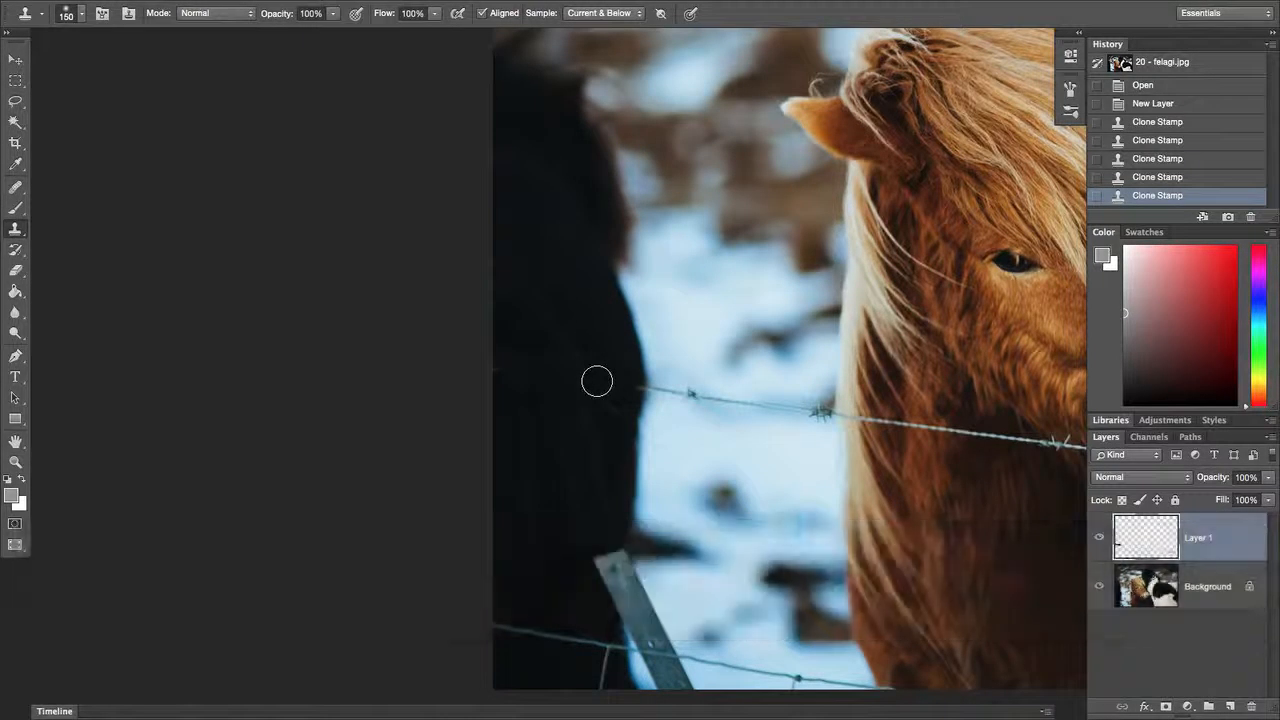
pyautogui.click(598, 379)
pyautogui.keyDown('alt'); pyautogui.click(596, 351); pyautogui.keyUp('alt')
pyautogui.moveTo(650, 381)
pyautogui.mouseDown()
pyautogui.moveTo(651, 397)
pyautogui.moveTo(623, 397)
pyautogui.moveTo(669, 373)
pyautogui.moveTo(656, 385)
pyautogui.mouseUp()
pyautogui.press('super+z')
# Try cloning nearby snow over the wire between the left black horse's edge and the first barb
pyautogui.keyDown('alt'); pyautogui.click(577, 337); pyautogui.keyUp('alt')
pyautogui.keyDown('alt'); pyautogui.click(697, 337); pyautogui.keyUp('alt')
pyautogui.keyDown('alt'); pyautogui.click(708, 442); pyautogui.keyUp('alt')
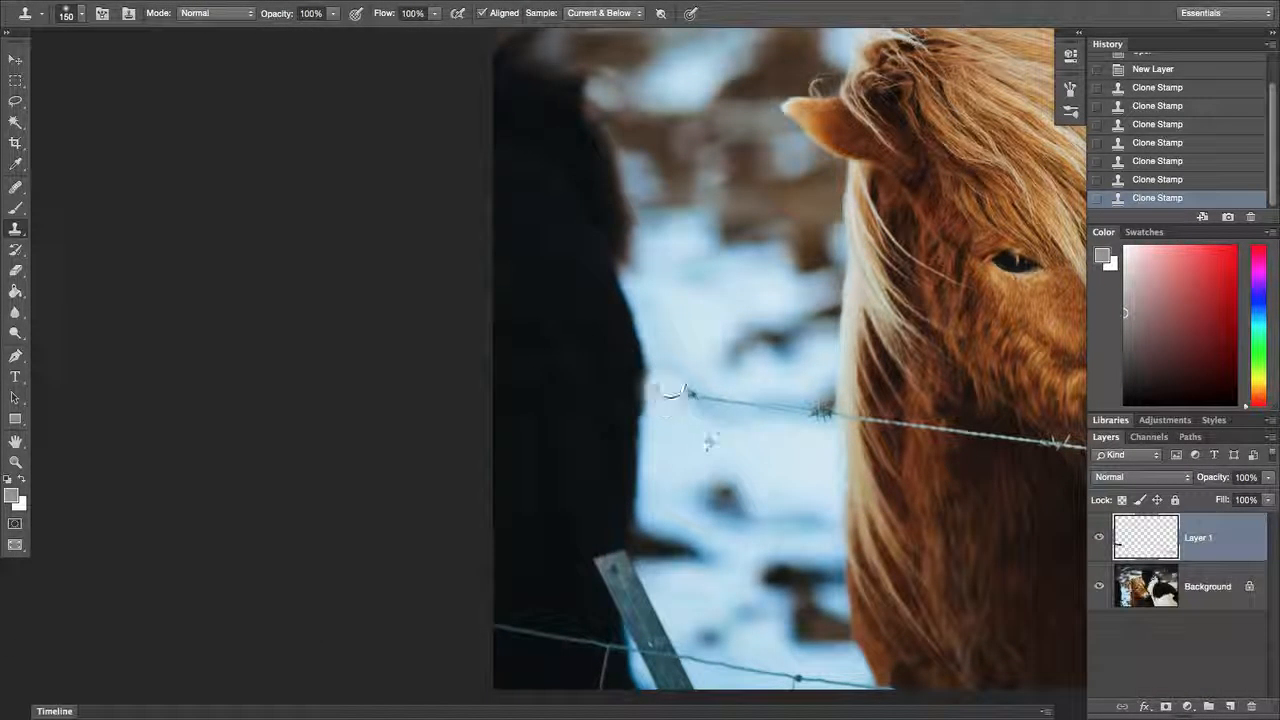
pyautogui.press('super+z')
pyautogui.moveTo(664, 390); pyautogui.dragTo(655, 388)
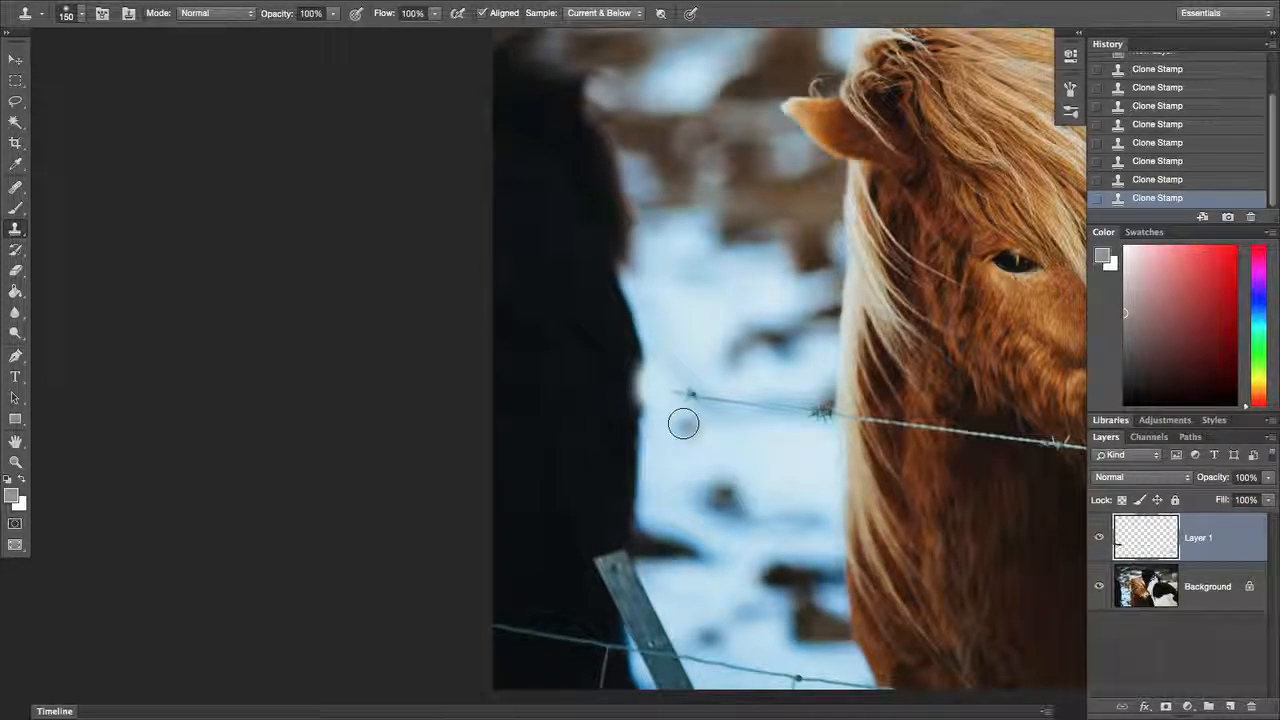
# Undo the recent clone strokes around the left black horse's edge
pyautogui.press('alt+super+z')
pyautogui.press('alt+super+z')
pyautogui.press('alt+super+z')
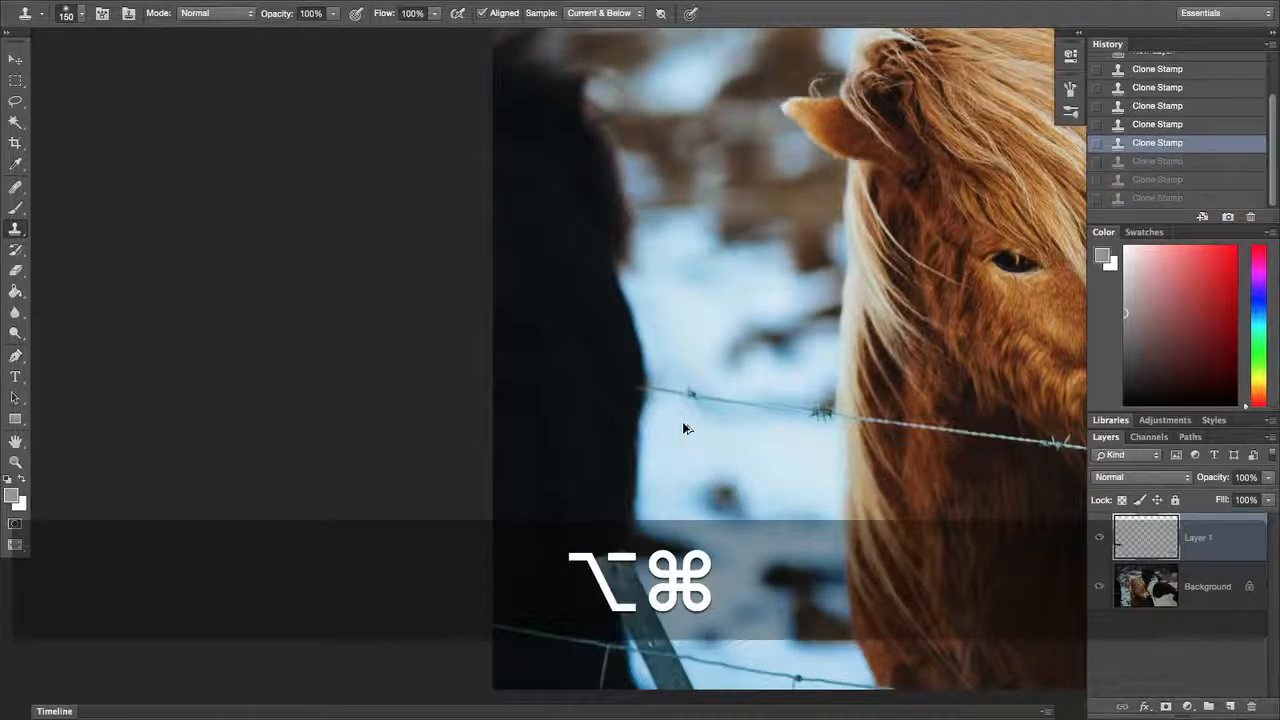
pyautogui.press('alt+super+z')
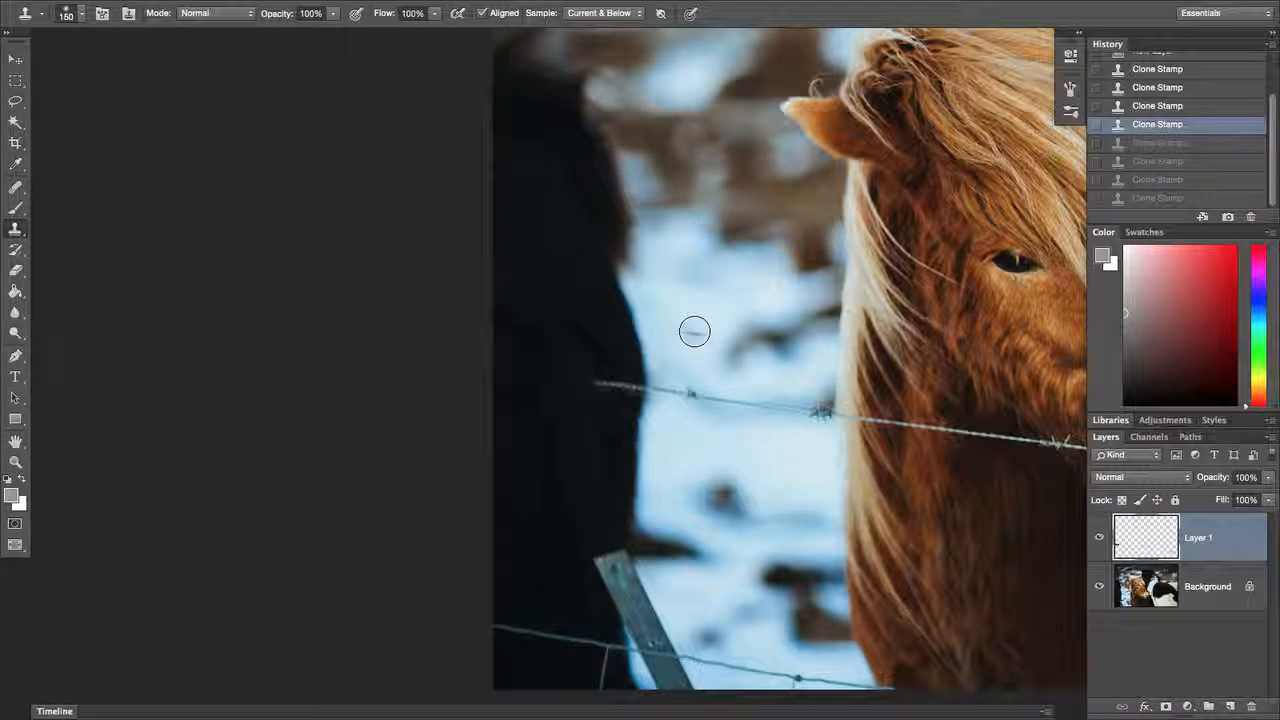
# Try rebuilding the left black horse's edge over the wire with samples from its lower outline and dark coat
pyautogui.press('alt')
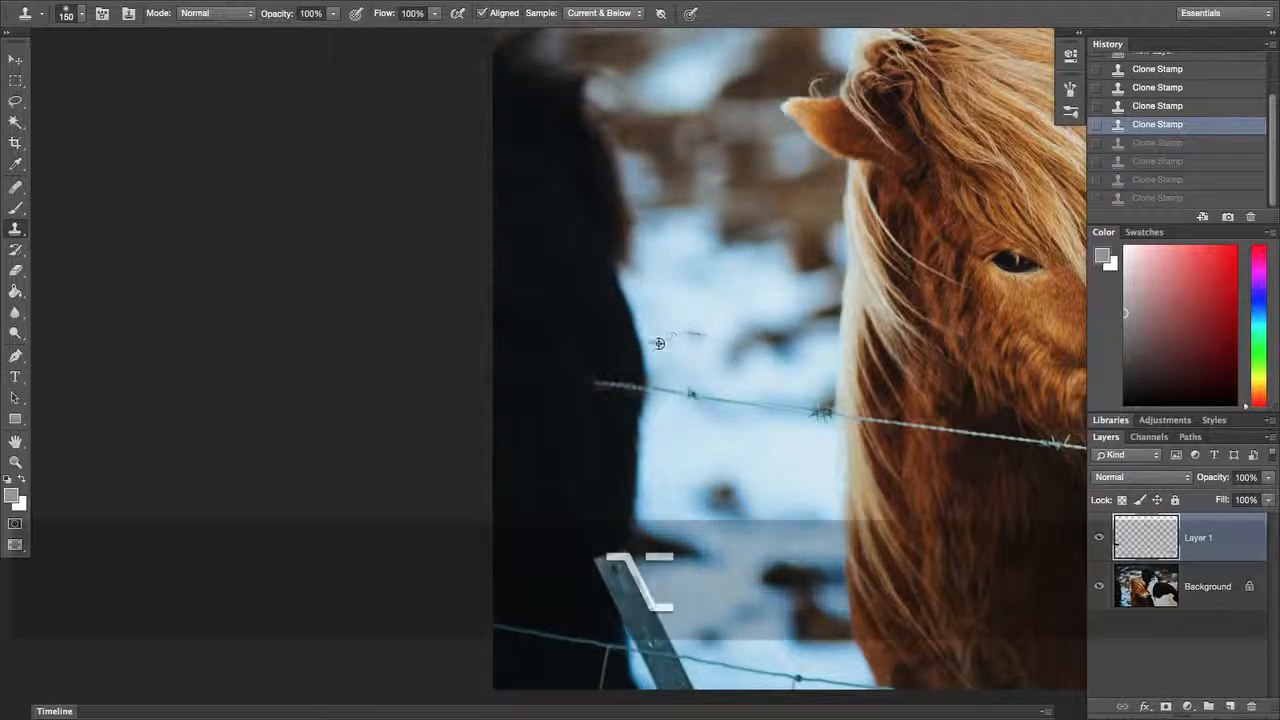
pyautogui.keyDown('alt'); pyautogui.click(636, 459); pyautogui.keyUp('alt')
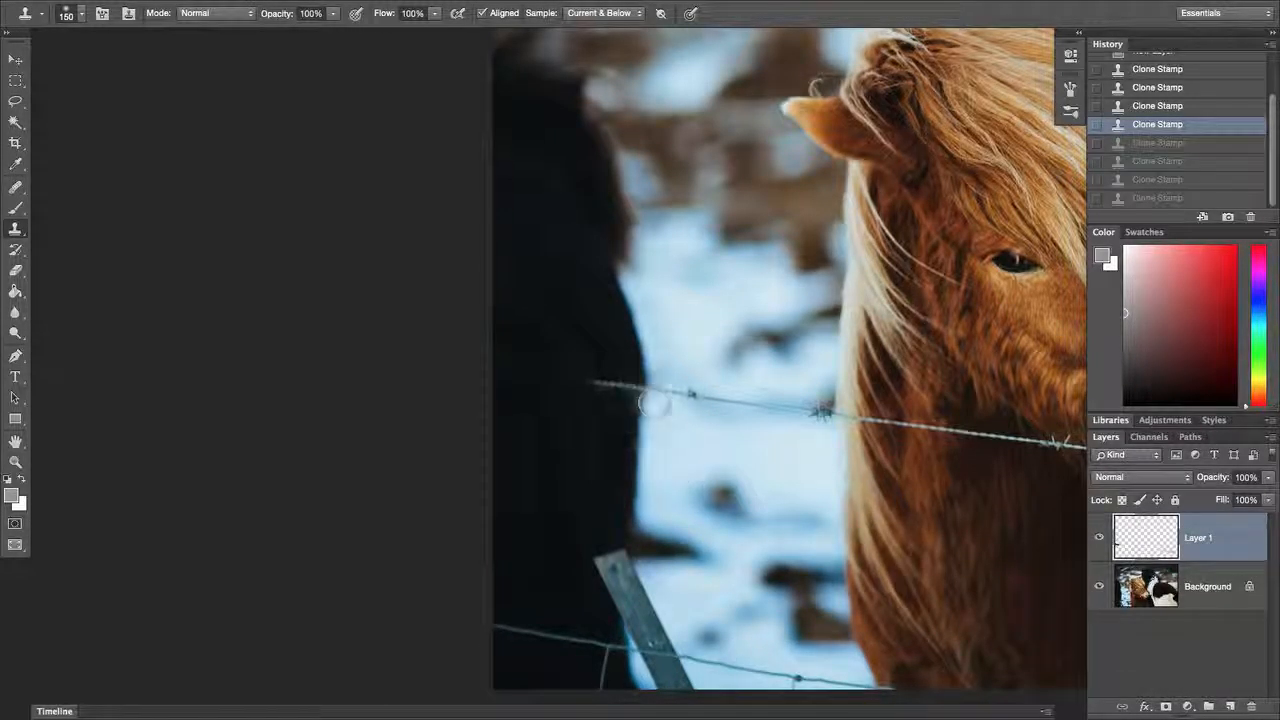
pyautogui.press('alt')
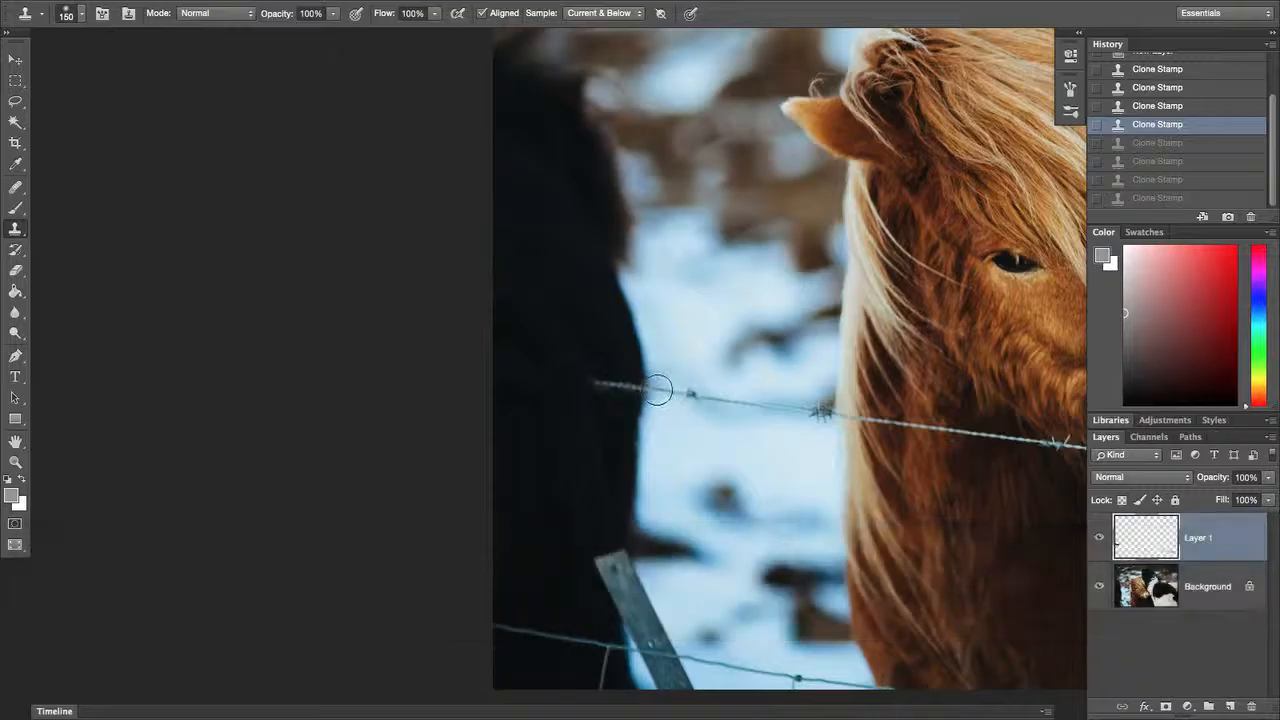
pyautogui.click(648, 405)
pyautogui.keyDown('alt'); pyautogui.click(581, 307); pyautogui.keyUp('alt')
pyautogui.moveTo(617, 387); pyautogui.dragTo(626, 384)
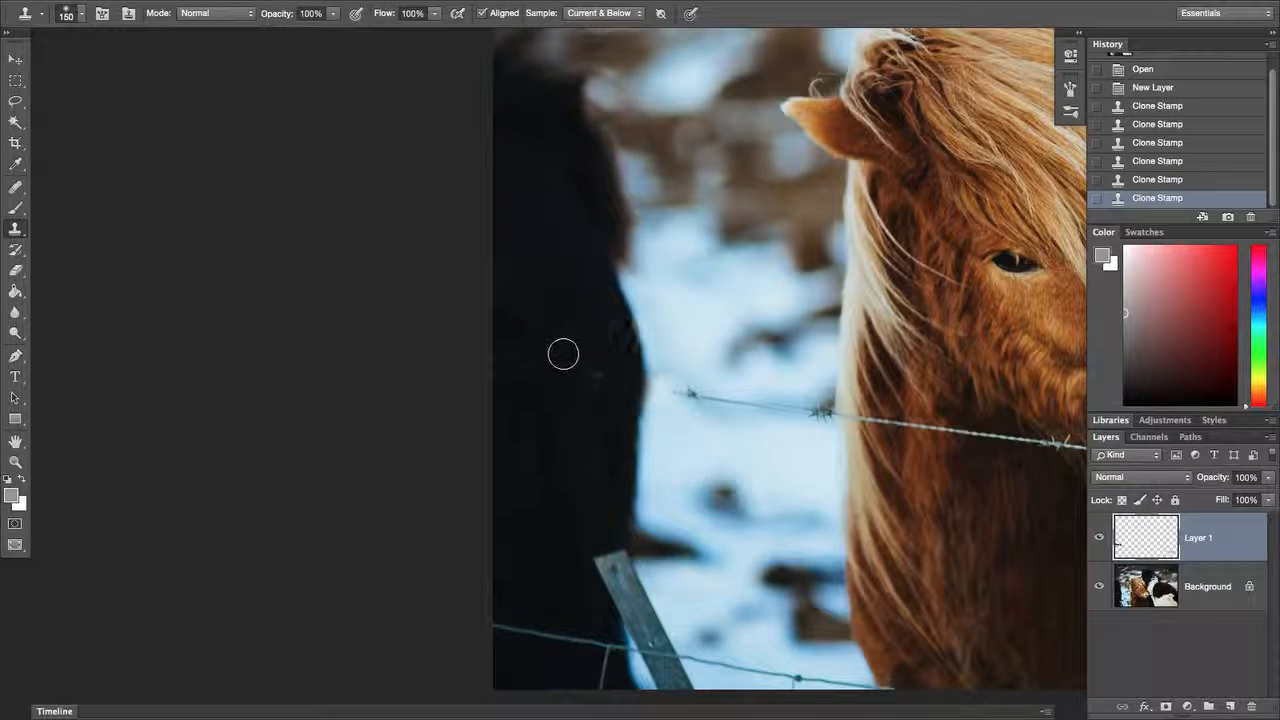
# Try cloning snow over the second barb and the wire where it meets the brown horse's mane
pyautogui.keyDown('alt'); pyautogui.click(795, 349); pyautogui.keyUp('alt')
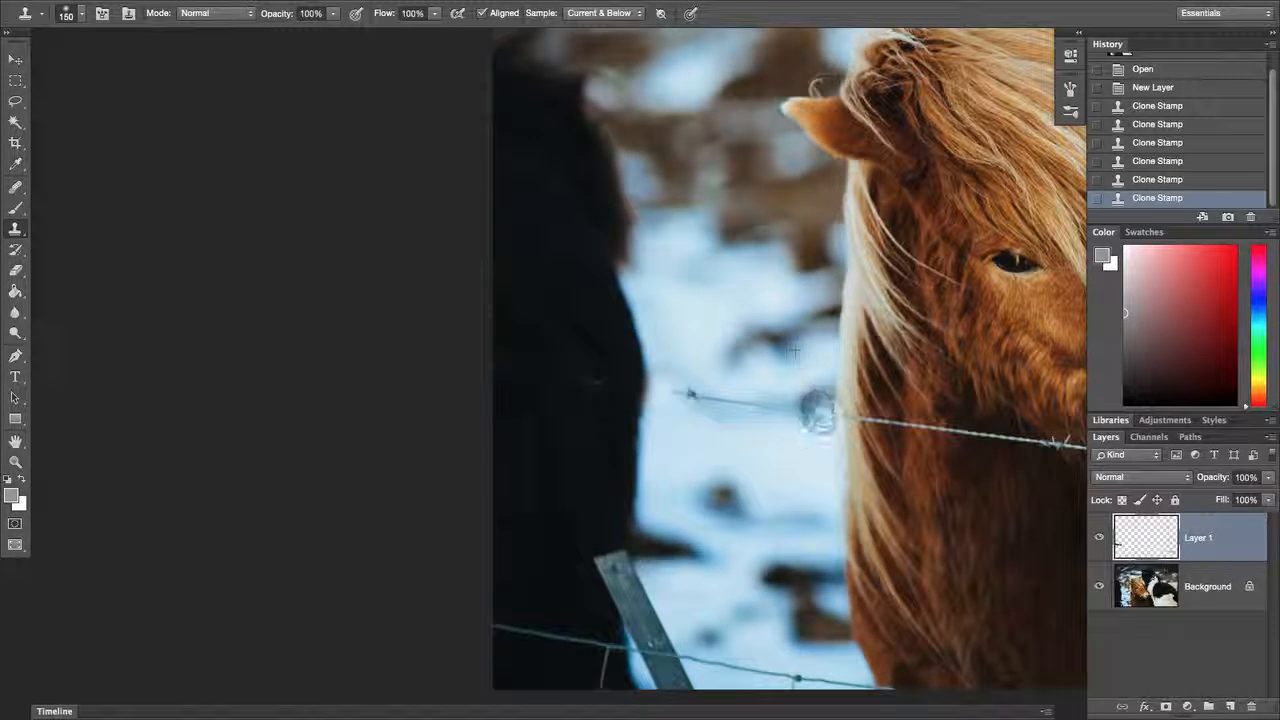
pyautogui.moveTo(817, 410); pyautogui.dragTo(858, 418)
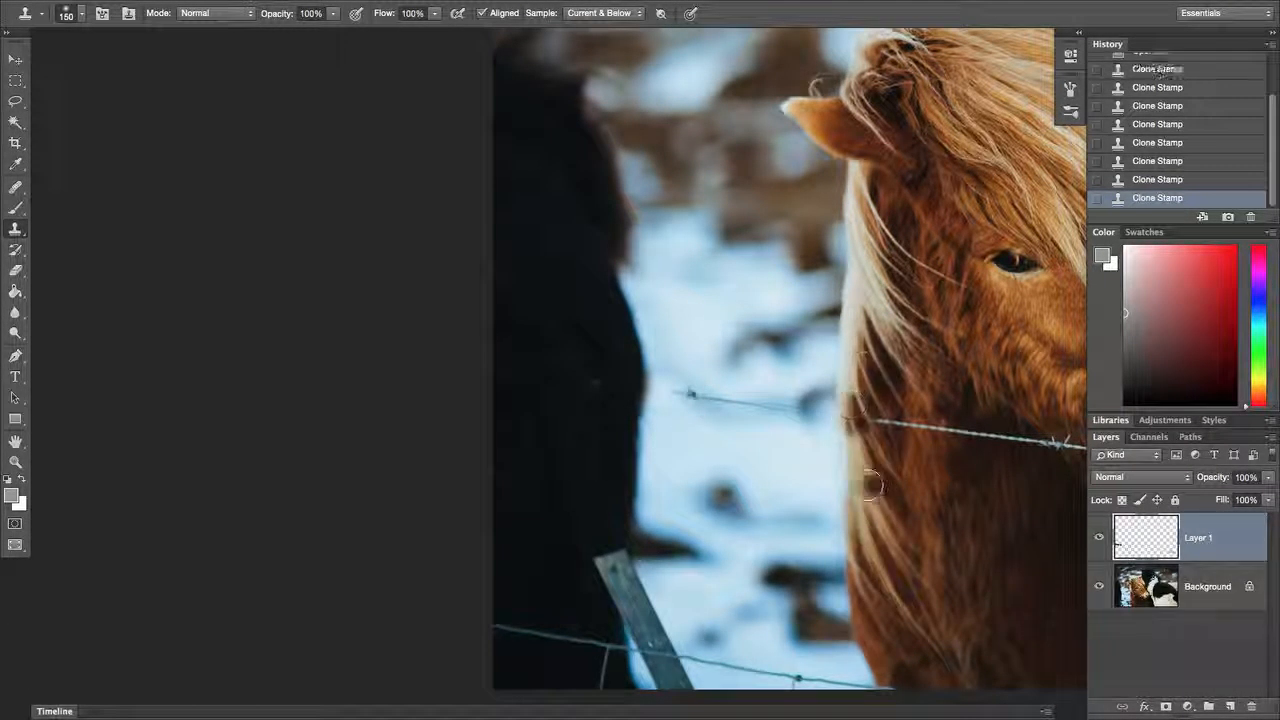
pyautogui.keyDown('alt'); pyautogui.click(886, 397); pyautogui.keyUp('alt')
# Try cloning the dark background and brown fur over the wire around the brown horse's muzzle
pyautogui.moveTo(956, 401); pyautogui.dragTo(577, 374)
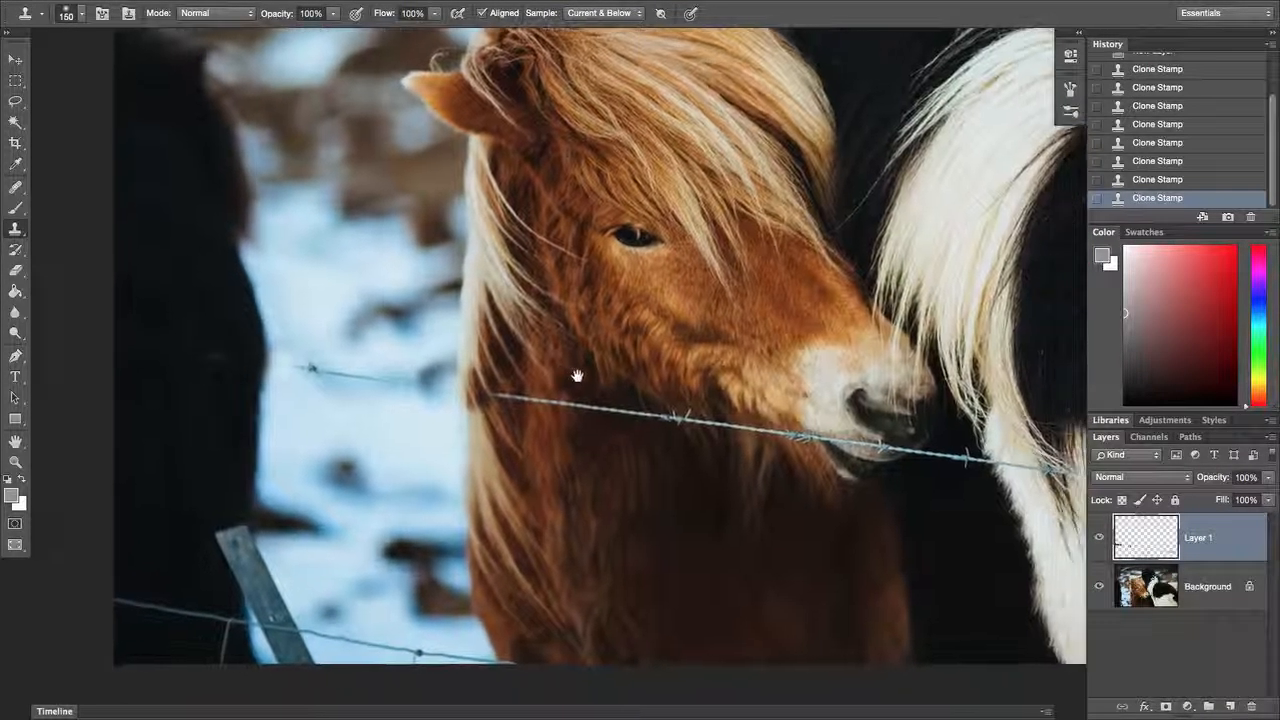
pyautogui.keyDown('alt'); pyautogui.click(938, 497); pyautogui.keyUp('alt')
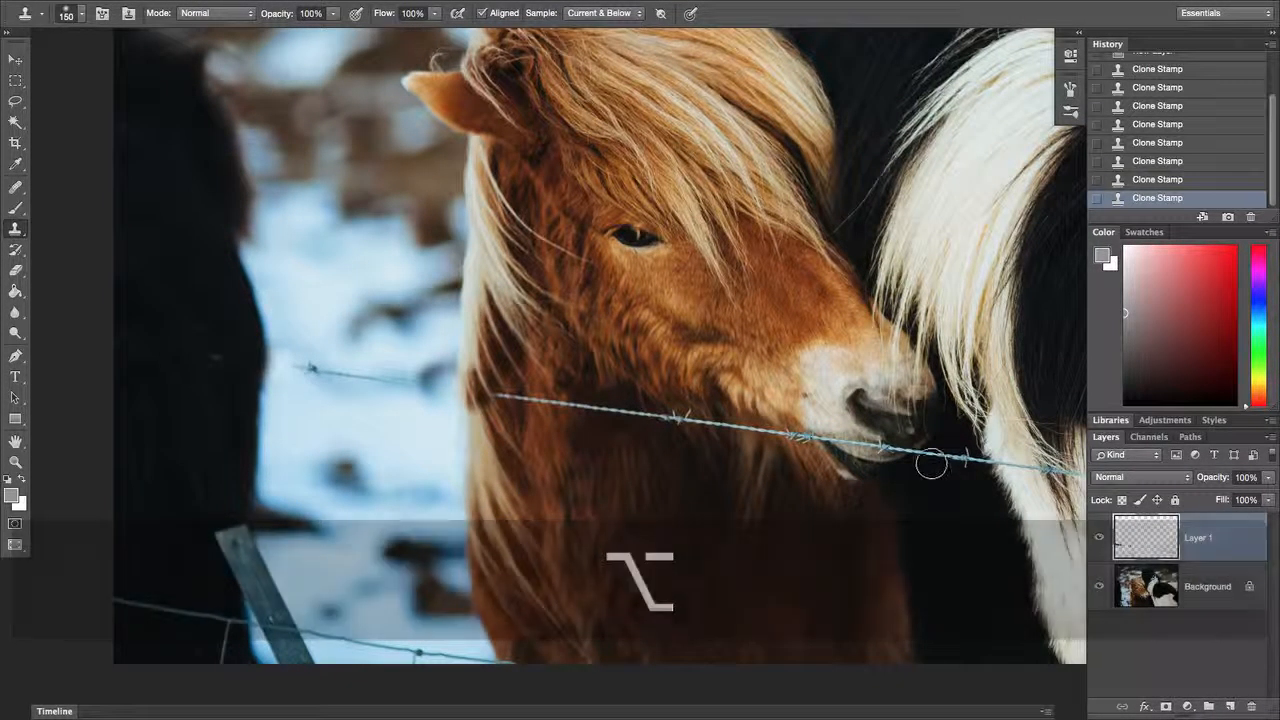
pyautogui.click(927, 463)
pyautogui.keyDown('alt'); pyautogui.click(802, 350); pyautogui.keyUp('alt')
pyautogui.click(905, 438)
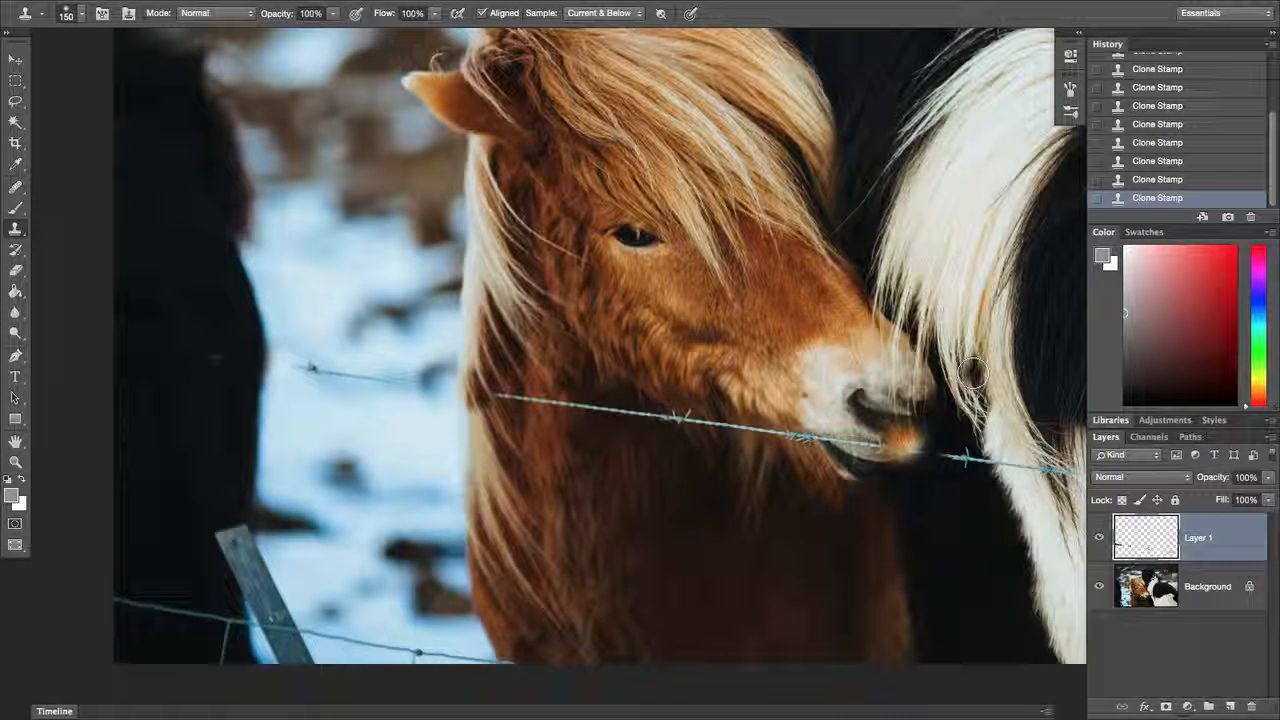
# Undo the clone strokes on the brown horse's muzzle and mane, the snow, and the left black horse's edge
pyautogui.hscroll(-5, 767, 354)
pyautogui.hscroll(3, 638, 343)
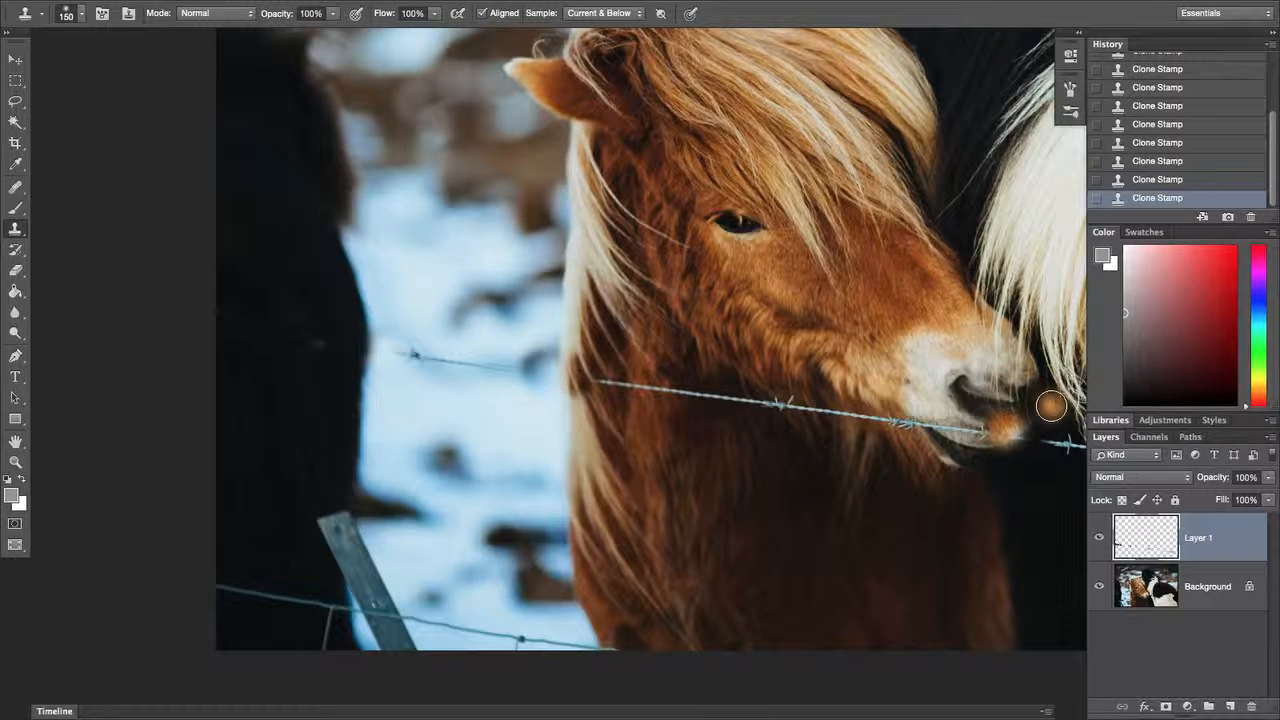
pyautogui.press('alt+super+z')
pyautogui.press('alt+super+z')
pyautogui.press('alt+super+z')
pyautogui.press('alt+super+z')
pyautogui.press('alt+super+z')
pyautogui.press('alt+super+z')
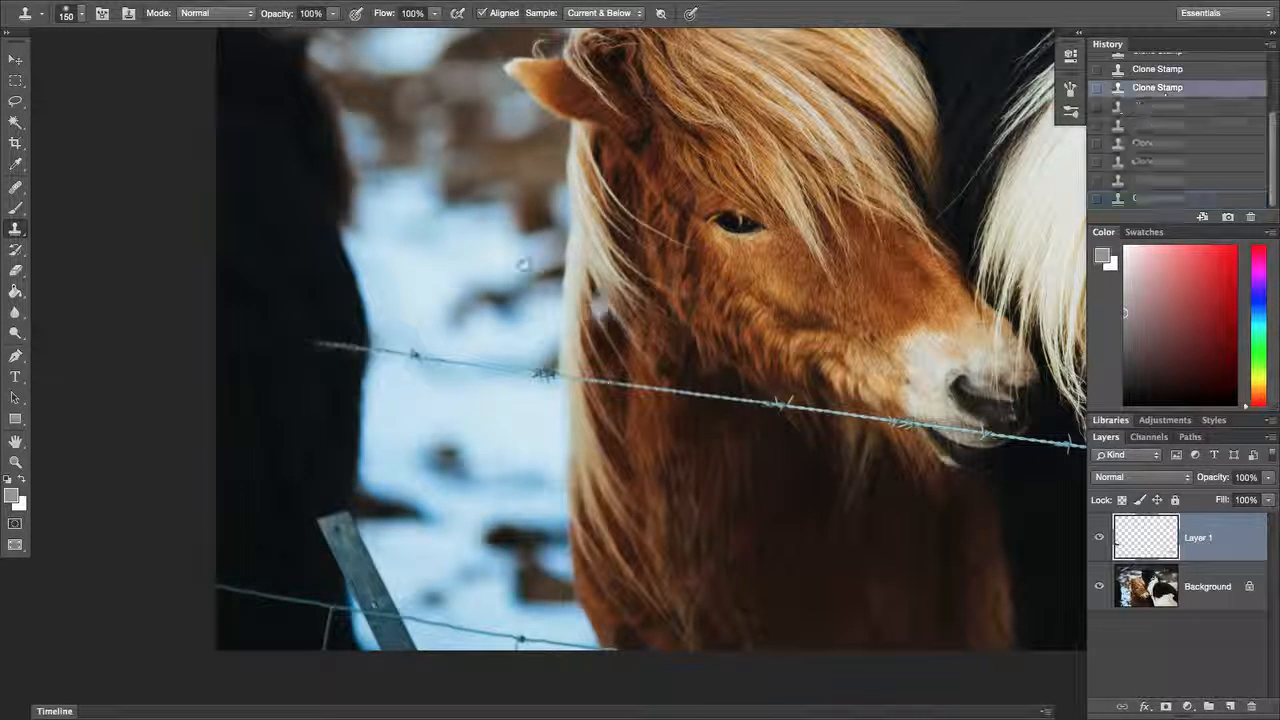
# Rebuild the left black horse's edge over the upper wire by cloning its clean outline from just below
pyautogui.hscroll(-5, 522, 263)
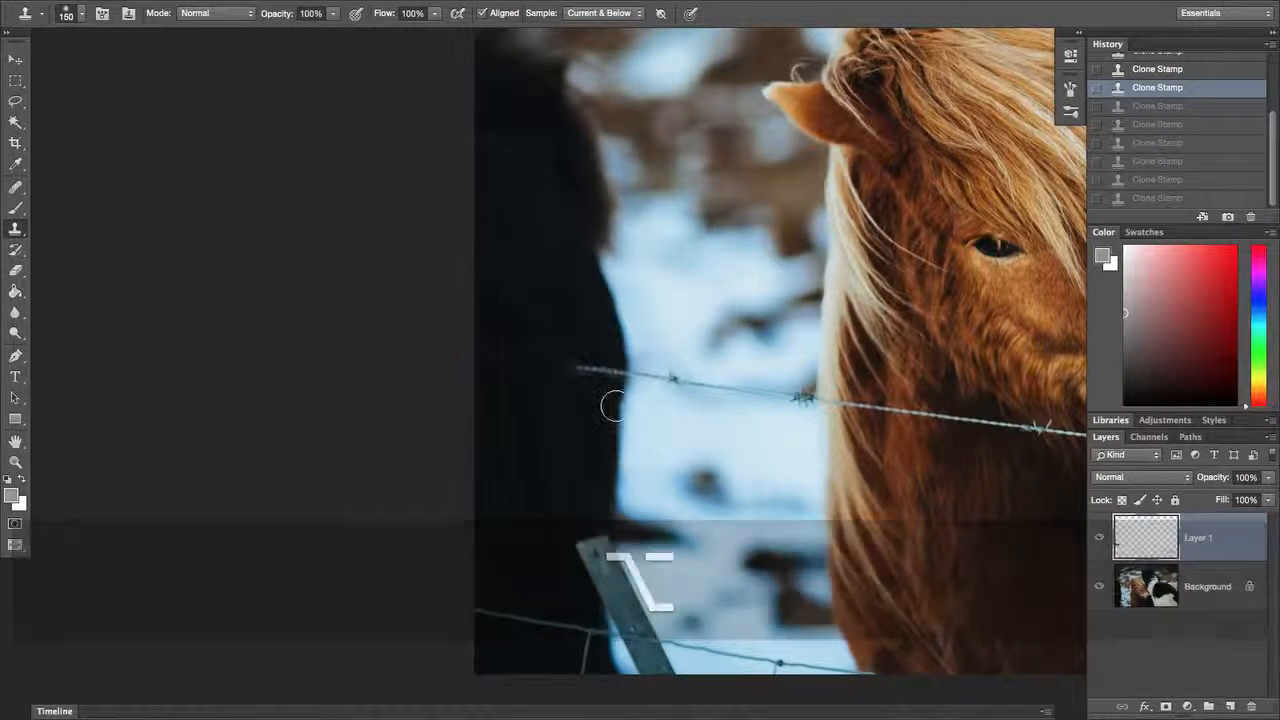
pyautogui.keyDown('alt'); pyautogui.click(617, 458); pyautogui.keyUp('alt')
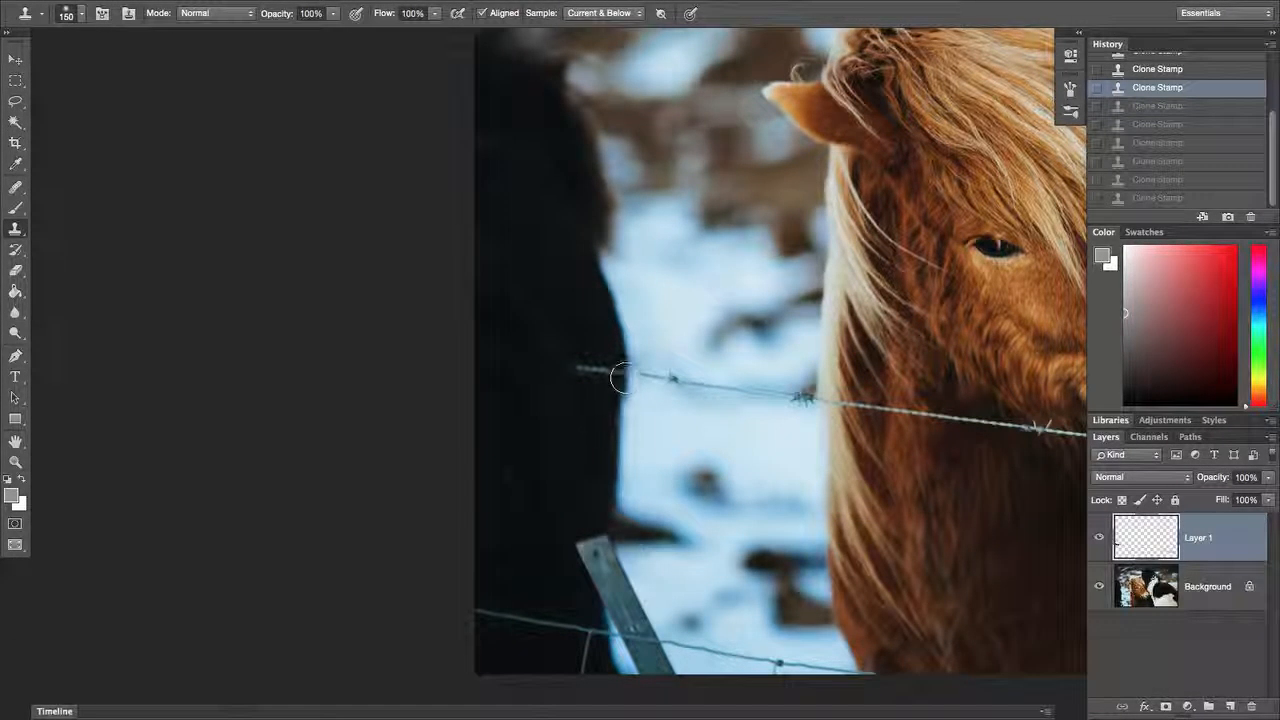
pyautogui.keyDown('alt'); pyautogui.click(617, 463); pyautogui.keyUp('alt')
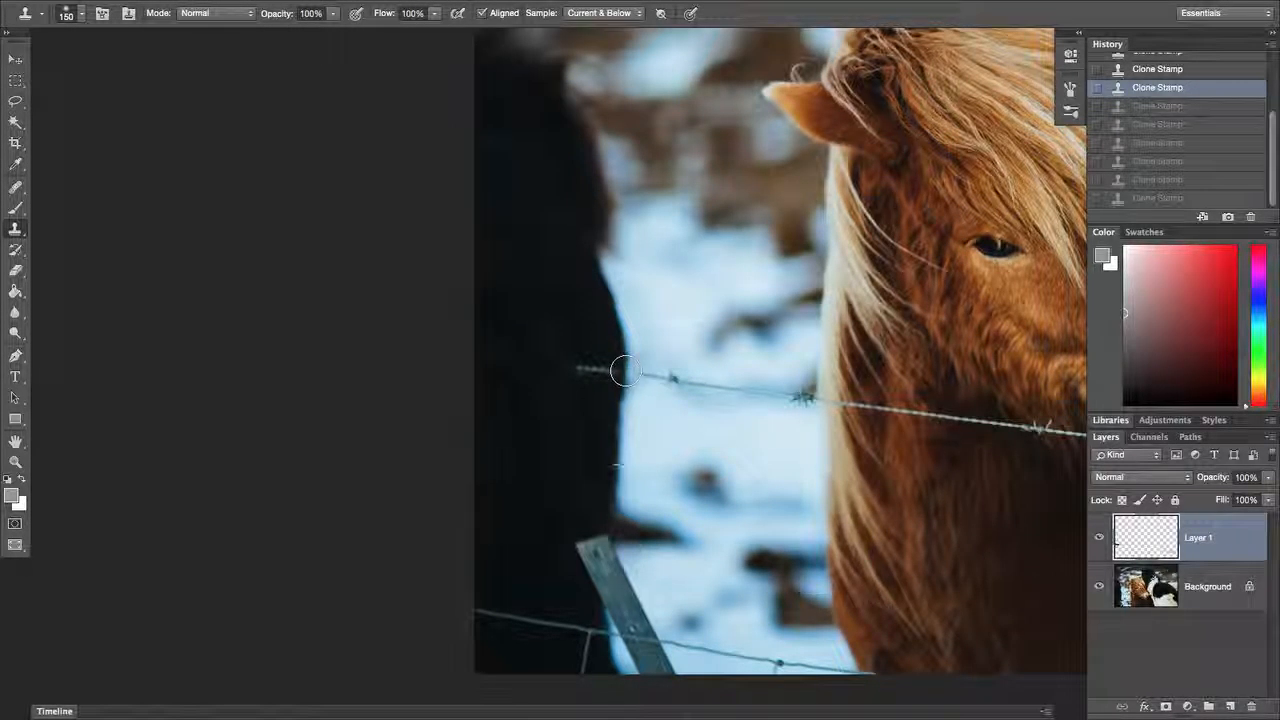
pyautogui.moveTo(624, 371)
pyautogui.mouseDown()
pyautogui.moveTo(571, 370)
pyautogui.moveTo(719, 381)
pyautogui.moveTo(730, 402)
pyautogui.moveTo(779, 392)
pyautogui.moveTo(651, 406)
pyautogui.mouseUp()
# Clone clean snow over the wire between the left black horse and the barb beside the brown horse's mane
pyautogui.keyDown('alt'); pyautogui.click(663, 443); pyautogui.keyUp('alt')
pyautogui.keyDown('alt'); pyautogui.click(760, 443); pyautogui.keyUp('alt')
pyautogui.keyDown('alt'); pyautogui.click(767, 503); pyautogui.keyUp('alt')
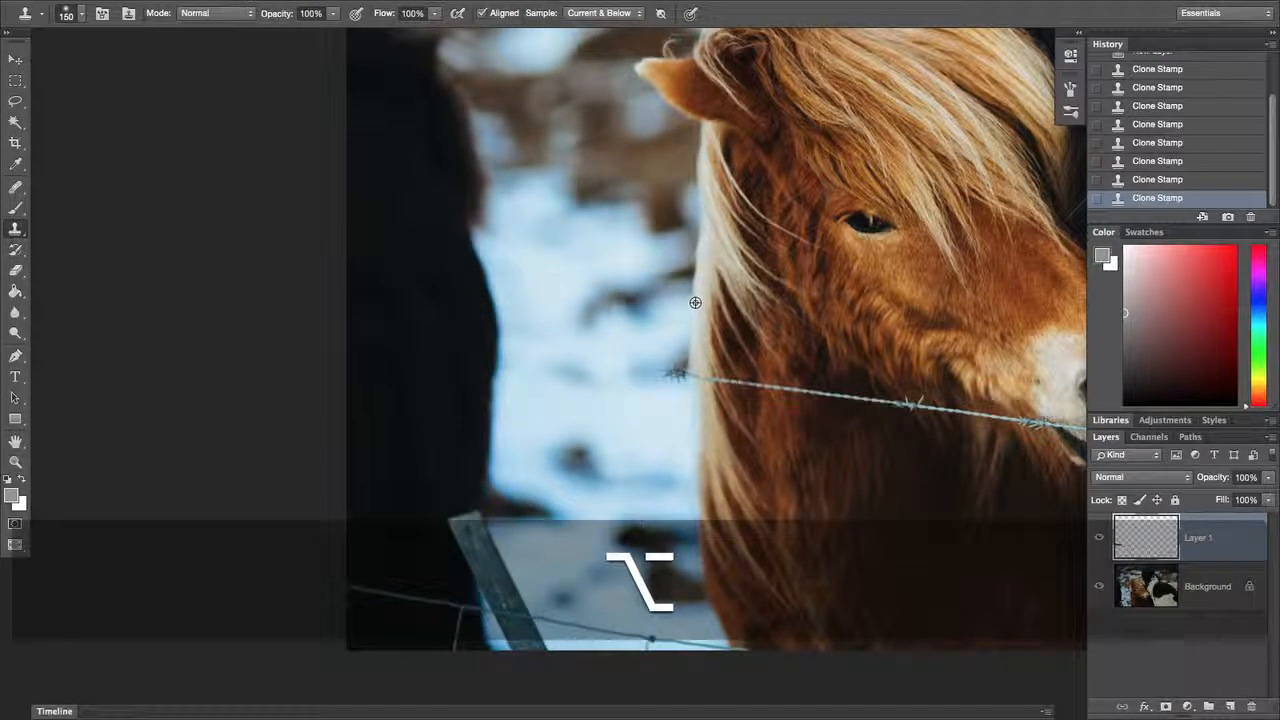
# Clone blond mane strands and neck fur over the barb and wire crossing the brown horse's mane
pyautogui.keyDown('alt'); pyautogui.click(692, 332); pyautogui.keyUp('alt')
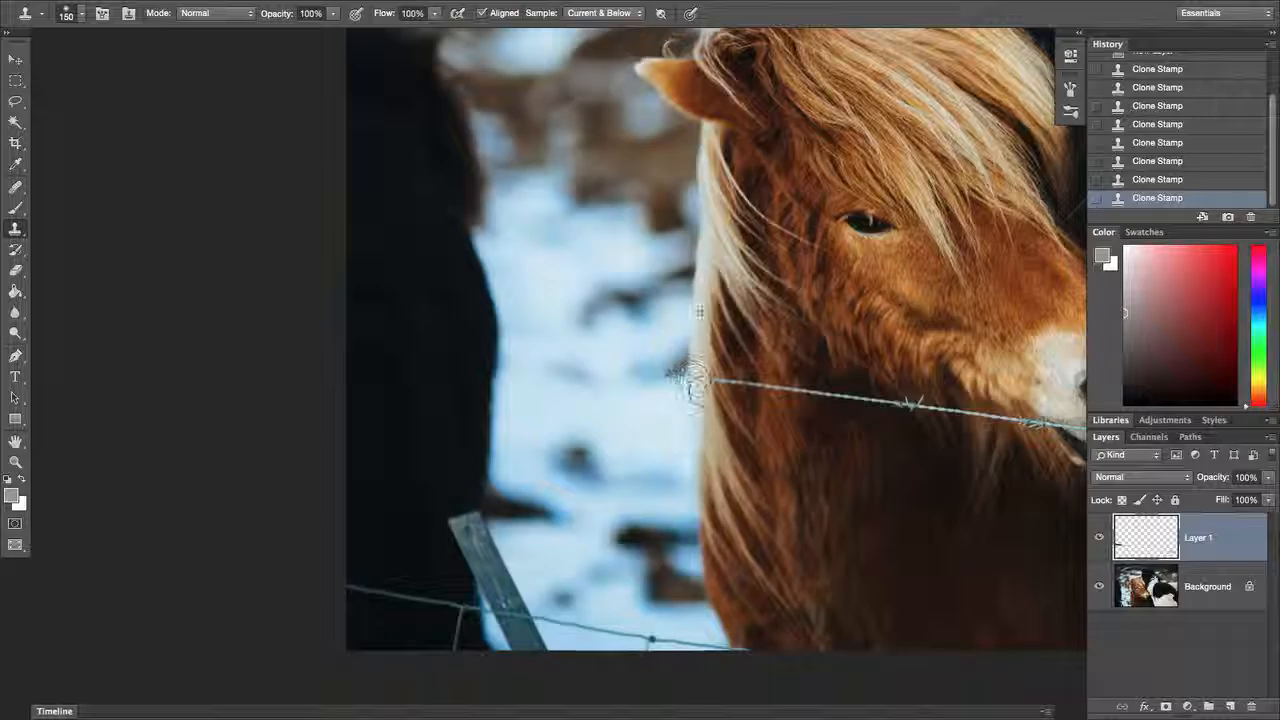
pyautogui.moveTo(671, 372)
pyautogui.mouseDown()
pyautogui.moveTo(744, 392)
pyautogui.moveTo(716, 299)
pyautogui.mouseUp()
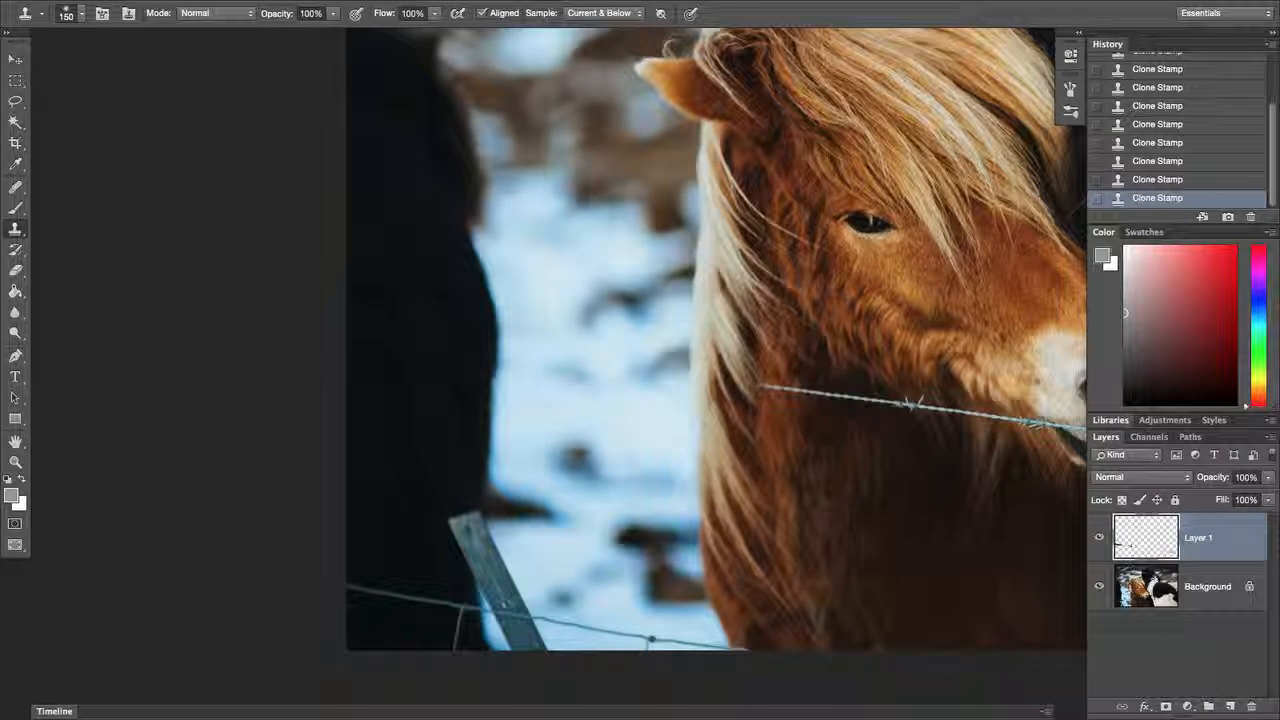
pyautogui.scroll(-1, 751, 451)
pyautogui.hscroll(2, 751, 451)
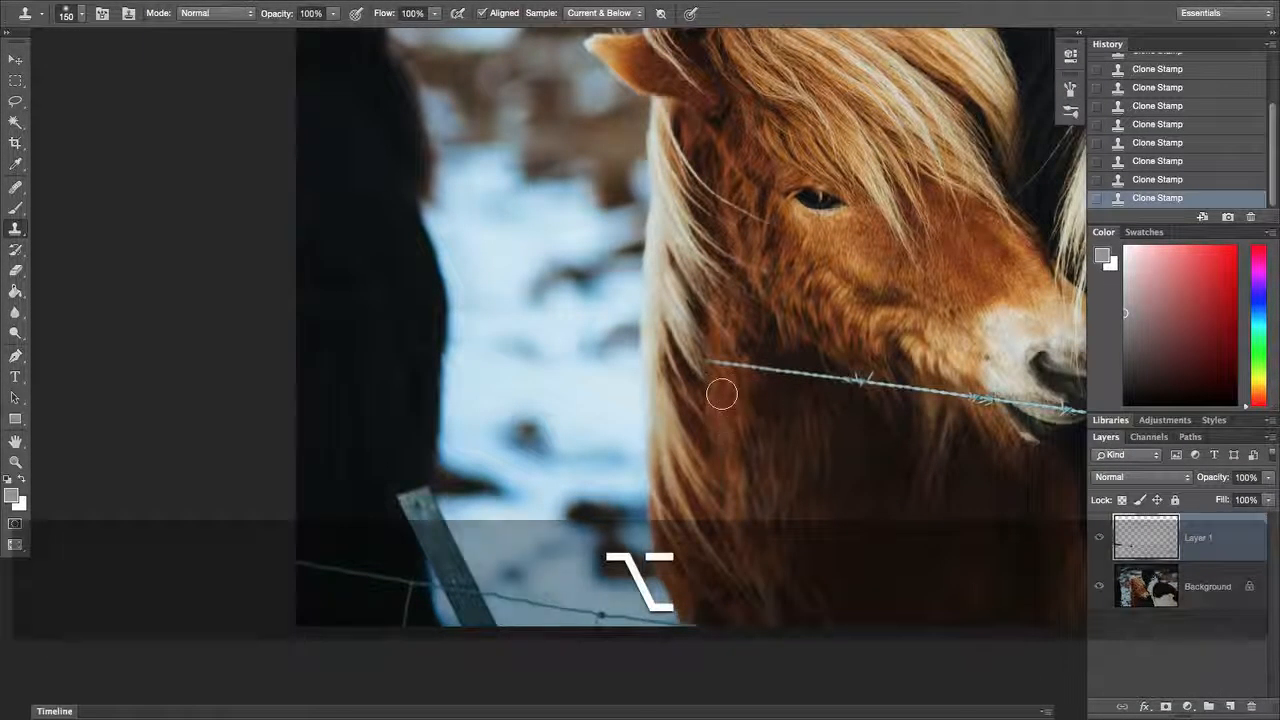
pyautogui.moveTo(707, 364)
pyautogui.mouseDown()
pyautogui.moveTo(797, 374)
pyautogui.moveTo(833, 412)
pyautogui.moveTo(737, 403)
pyautogui.mouseUp()
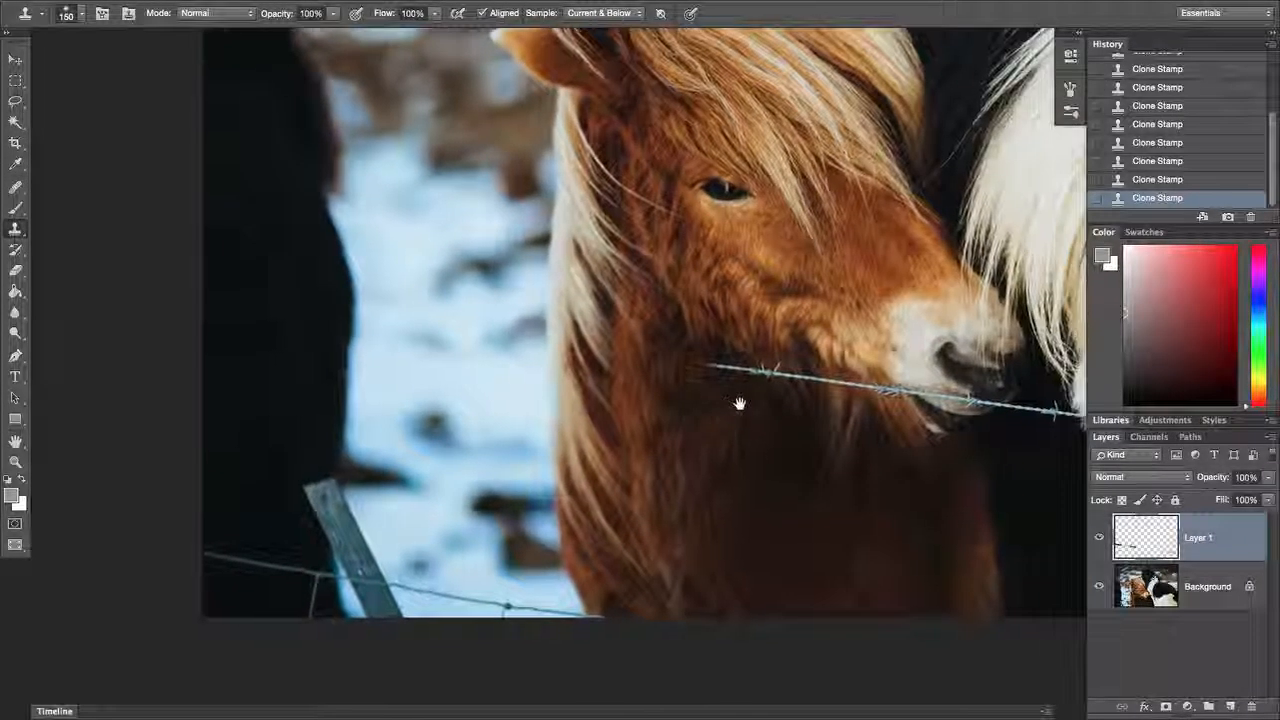
# Clone dark neck fur over the wire and first barb beneath the brown horse's jaw
pyautogui.press('alt')
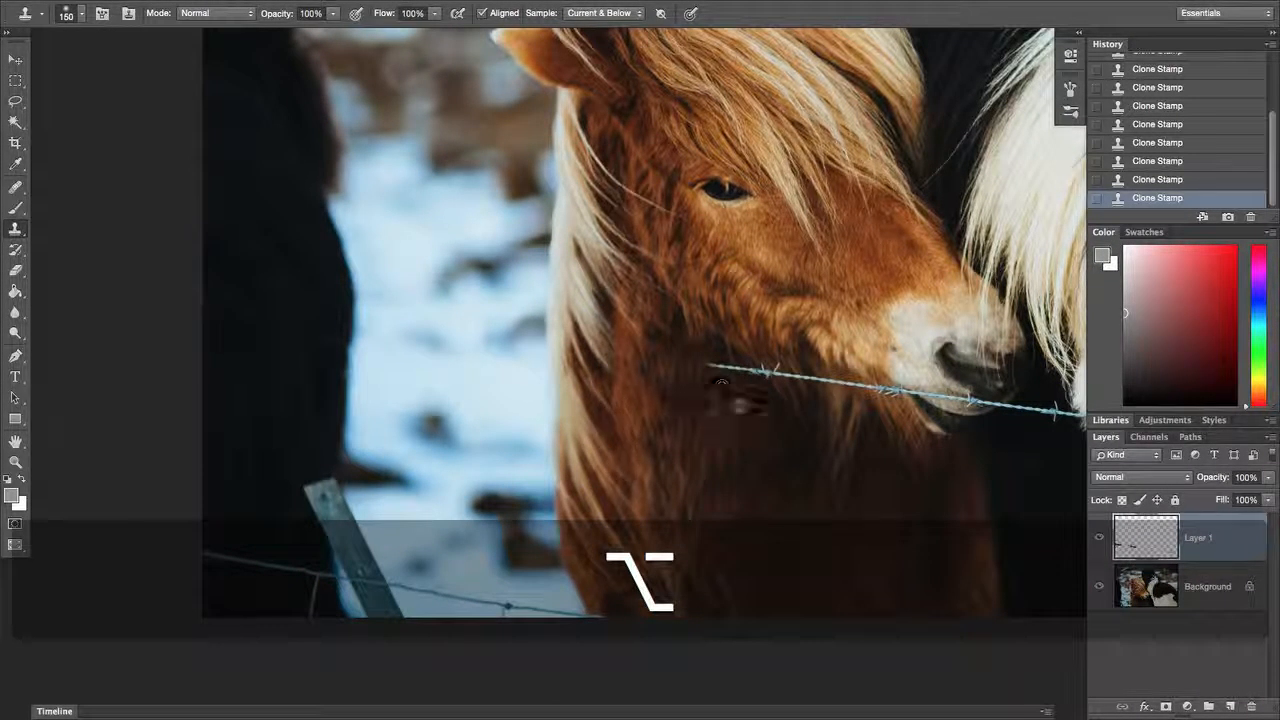
pyautogui.keyDown('alt'); pyautogui.click(762, 428); pyautogui.keyUp('alt')
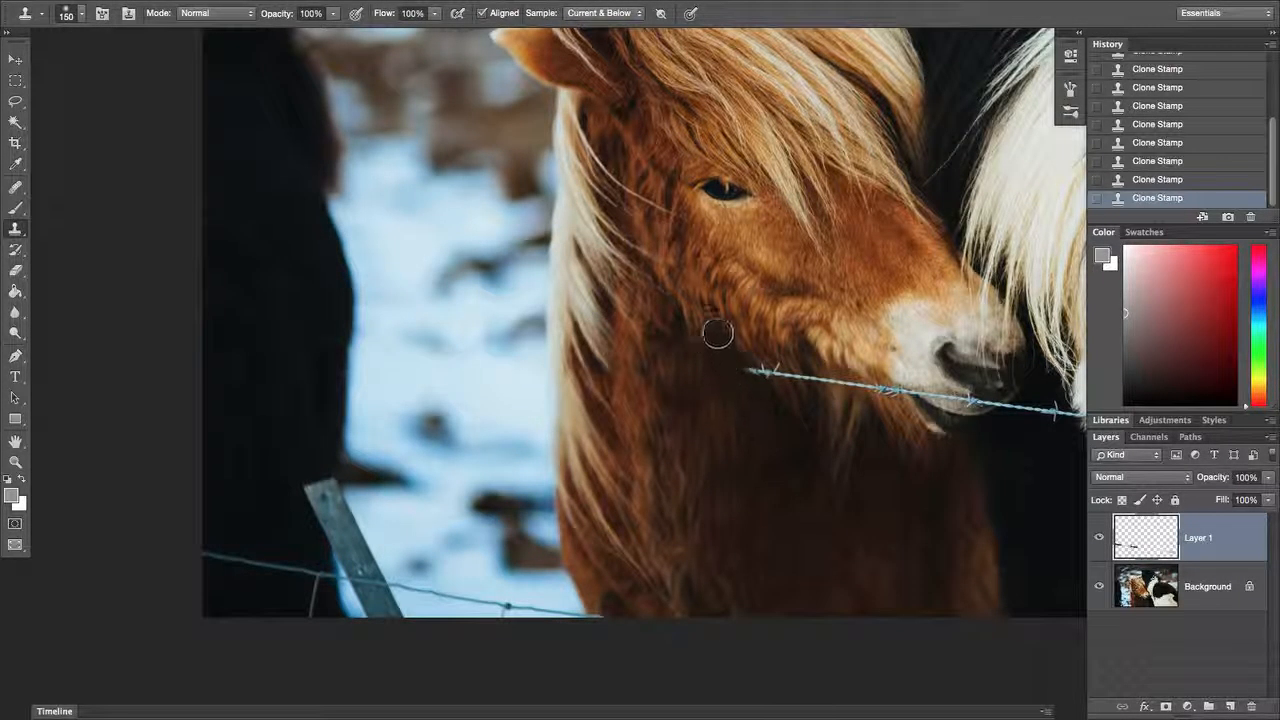
pyautogui.keyDown('alt'); pyautogui.click(716, 328); pyautogui.keyUp('alt')
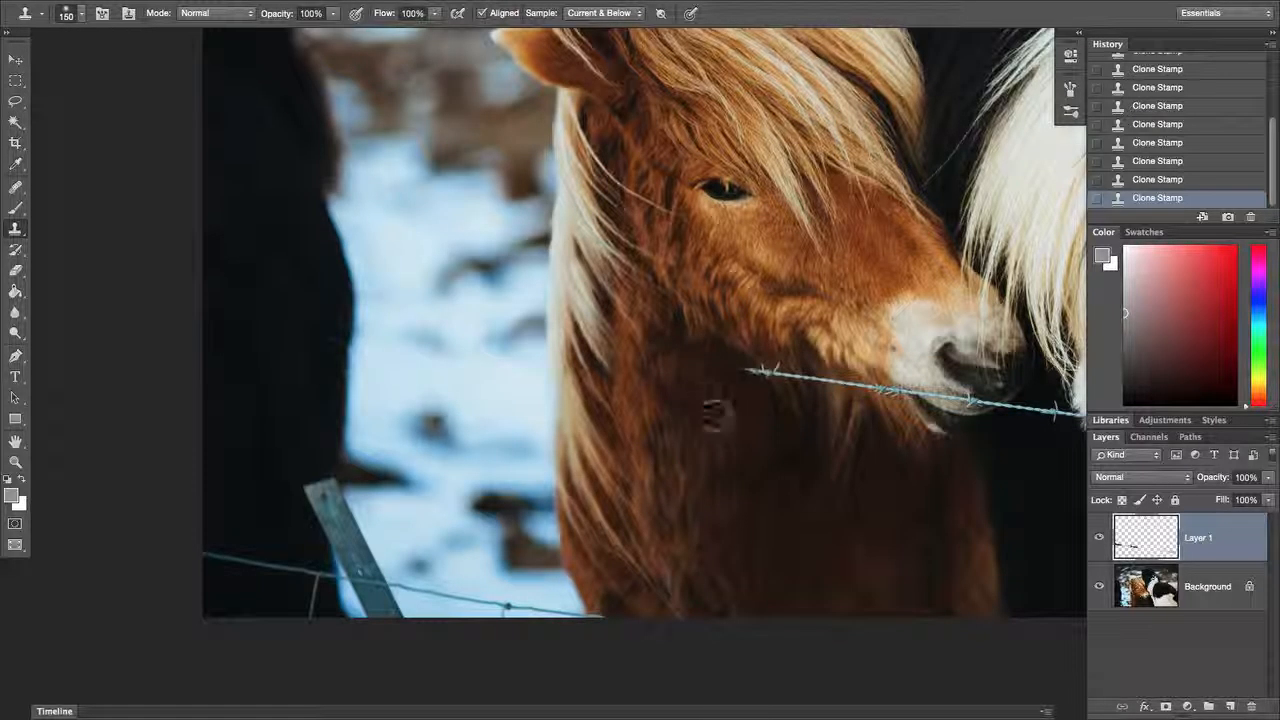
pyautogui.keyDown('alt'); pyautogui.click(755, 441); pyautogui.keyUp('alt')
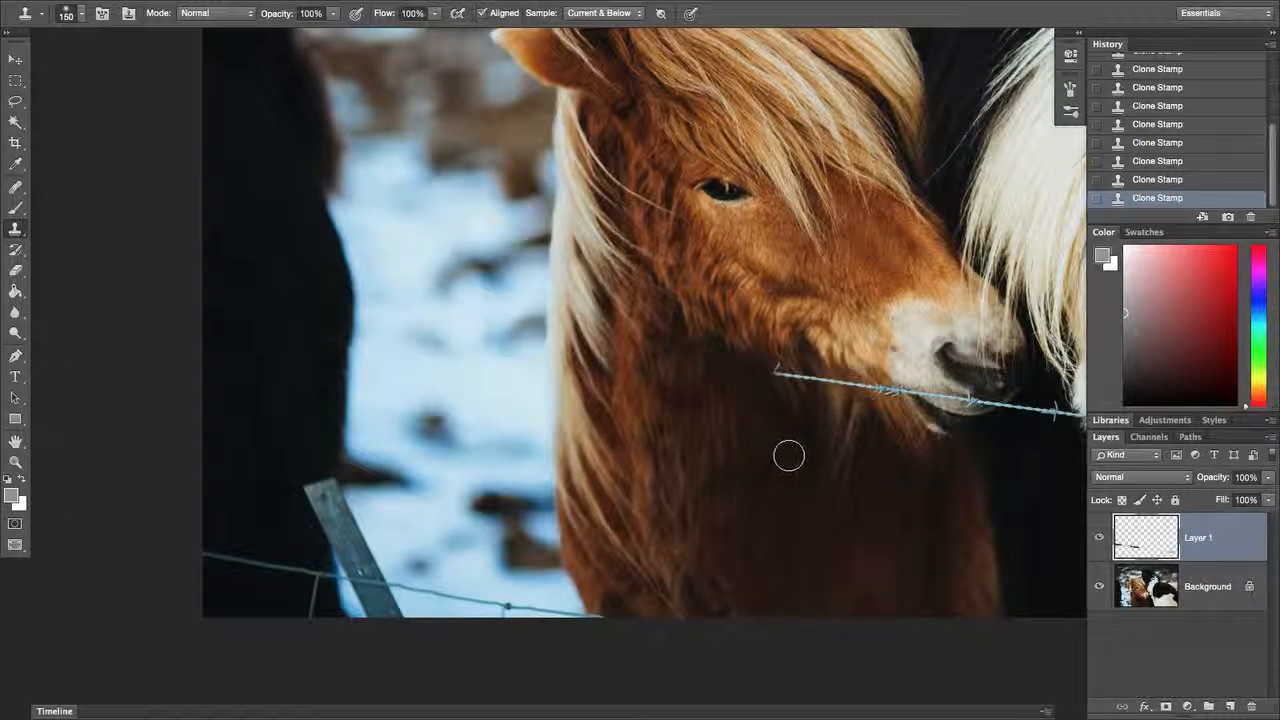
# Try cloning jaw fur over the remaining wire end beneath the brown horse's jaw
pyautogui.press('super+plus')
pyautogui.press('super+plus')
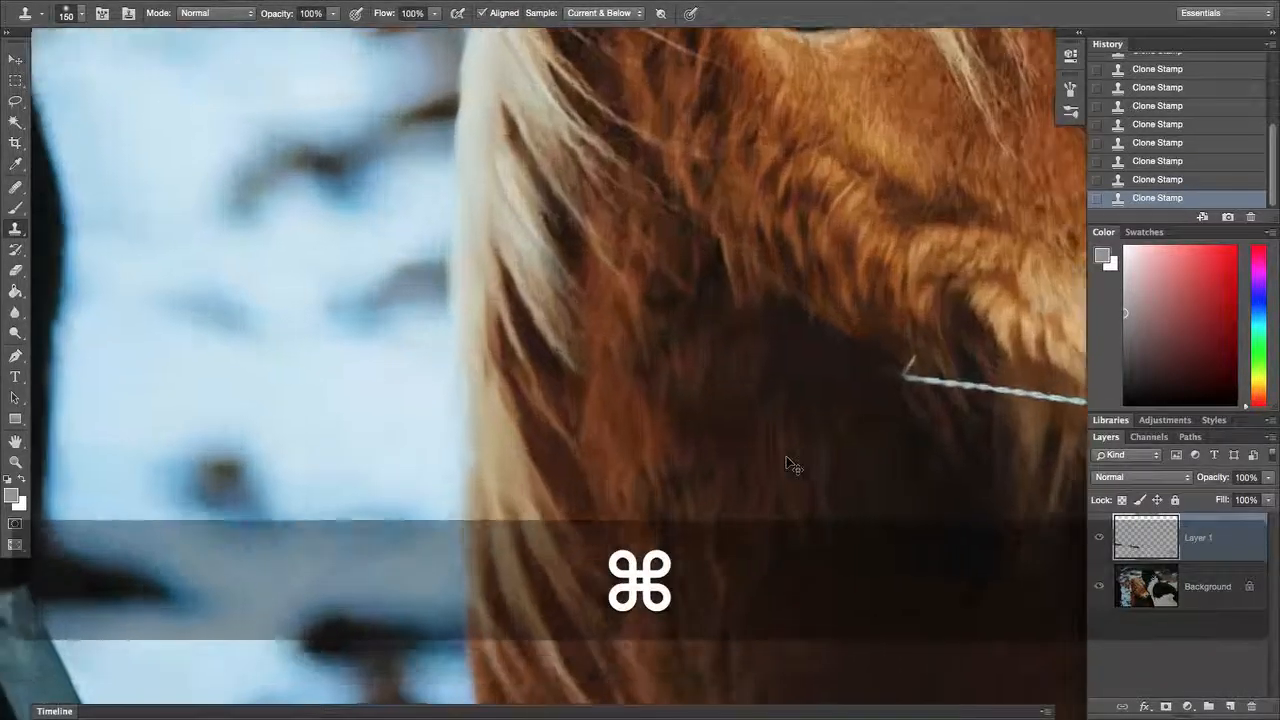
pyautogui.hscroll(5, 903, 508)
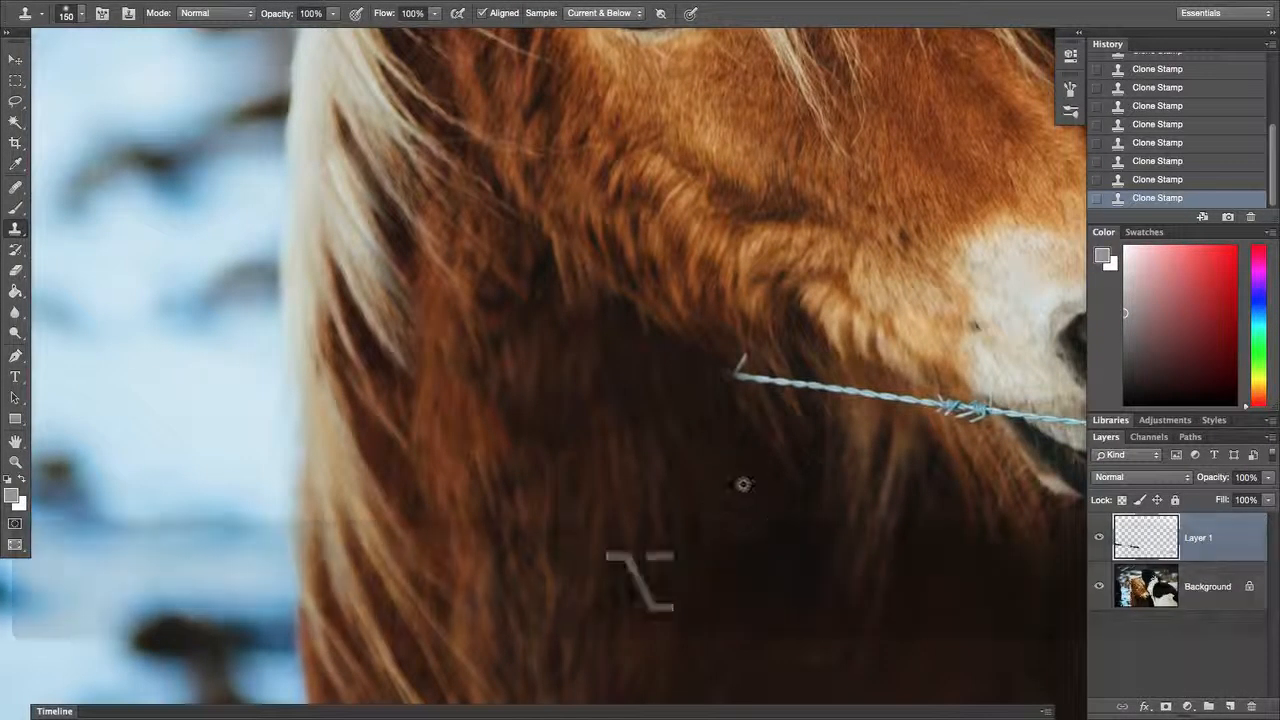
pyautogui.keyDown('alt'); pyautogui.click(694, 277); pyautogui.keyUp('alt')
pyautogui.moveTo(757, 358); pyautogui.dragTo(745, 378)
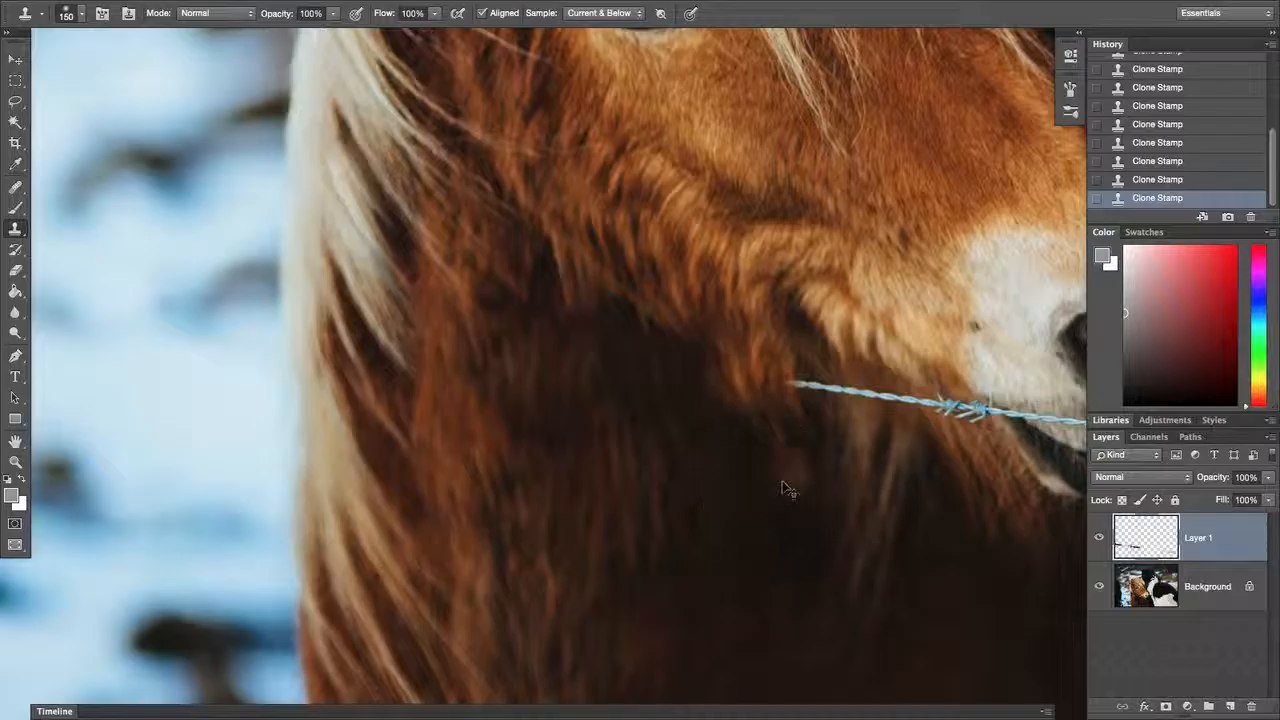
# Undo the recent clone strokes around the barb beneath the brown horse's jaw
pyautogui.press('alt+super+z')
pyautogui.press('alt+super+z')
pyautogui.press('alt+super+z')
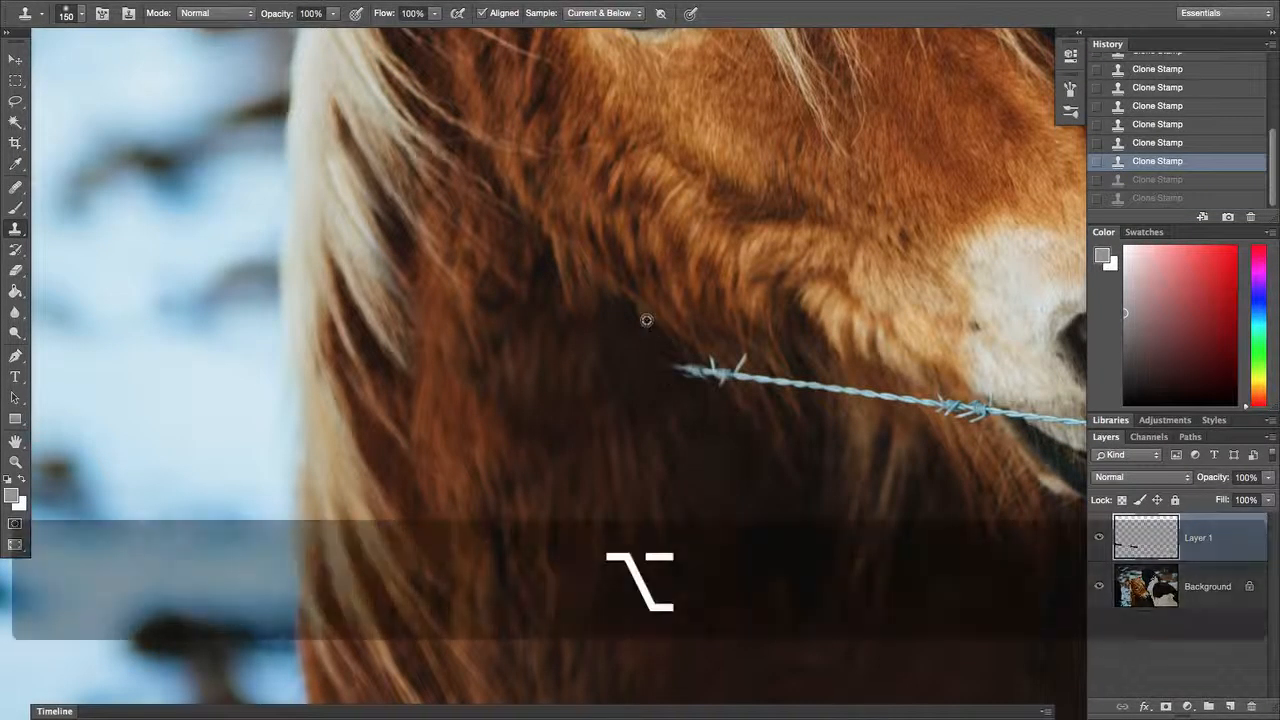
pyautogui.moveTo(700, 368)
pyautogui.mouseDown()
pyautogui.moveTo(680, 349)
pyautogui.moveTo(670, 368)
pyautogui.moveTo(722, 372)
pyautogui.mouseUp()
pyautogui.press('super+z')
# Clone dark chest fur and jaw fur over the barb and wire beneath the brown horse's jaw
pyautogui.keyDown('alt'); pyautogui.click(755, 417); pyautogui.keyUp('alt')
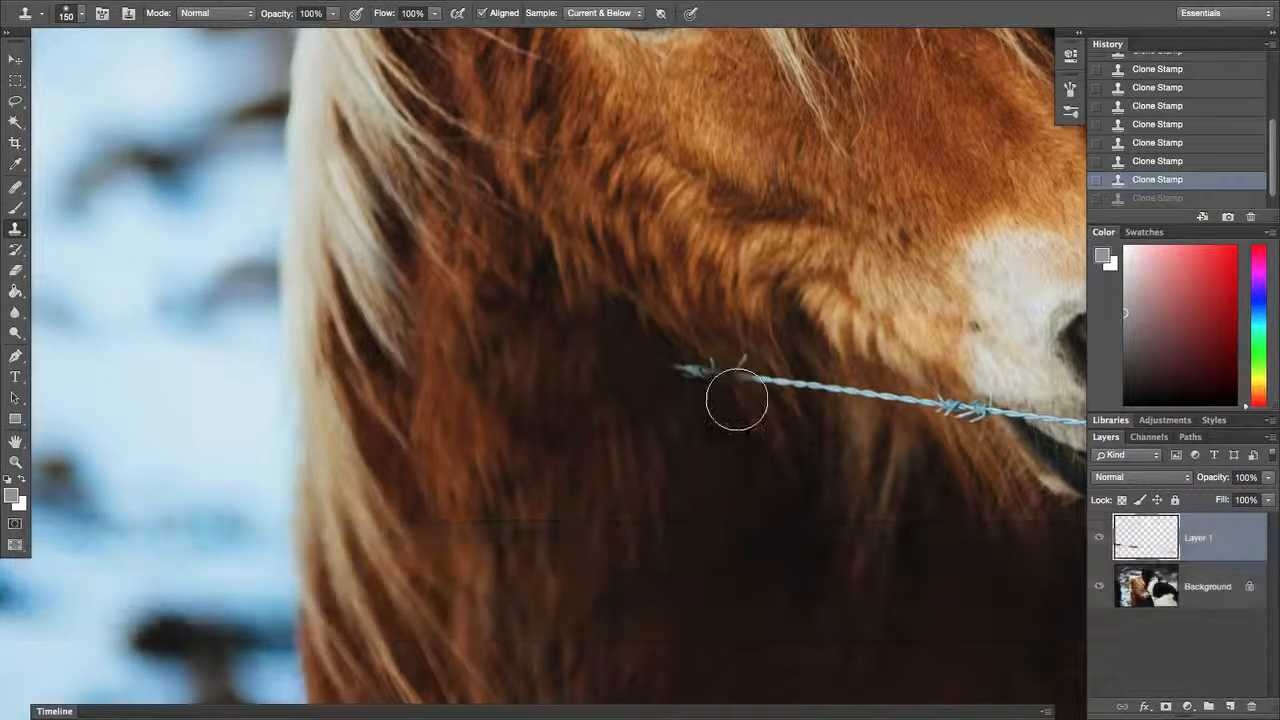
pyautogui.keyDown('alt'); pyautogui.click(768, 440); pyautogui.keyUp('alt')
pyautogui.moveTo(716, 376)
pyautogui.mouseDown()
pyautogui.moveTo(697, 374)
pyautogui.moveTo(709, 366)
pyautogui.moveTo(686, 383)
pyautogui.moveTo(749, 375)
pyautogui.moveTo(742, 361)
pyautogui.mouseUp()
pyautogui.keyDown('alt'); pyautogui.click(728, 324); pyautogui.keyUp('alt')
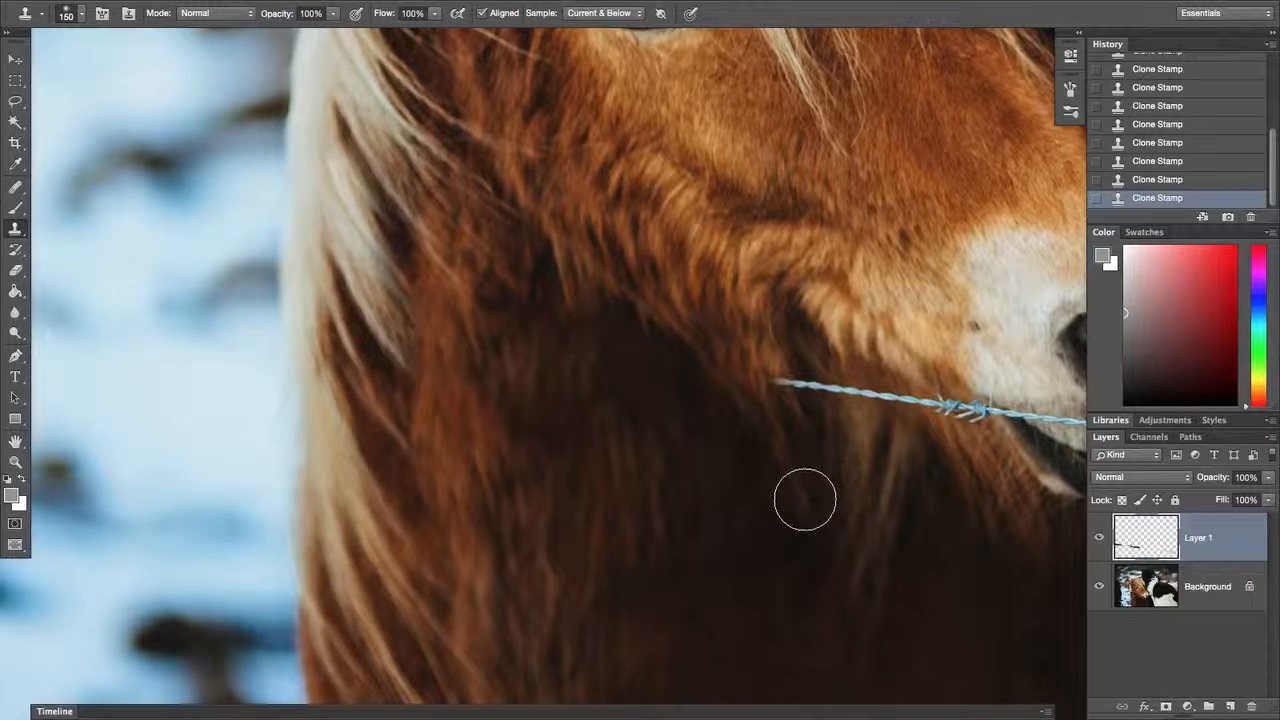
# With the brush size at 100, clone jaw fur and nearby dark fur over the wire's end below the jaw
pyautogui.keyDown('alt'); pyautogui.click(818, 482); pyautogui.keyUp('alt')
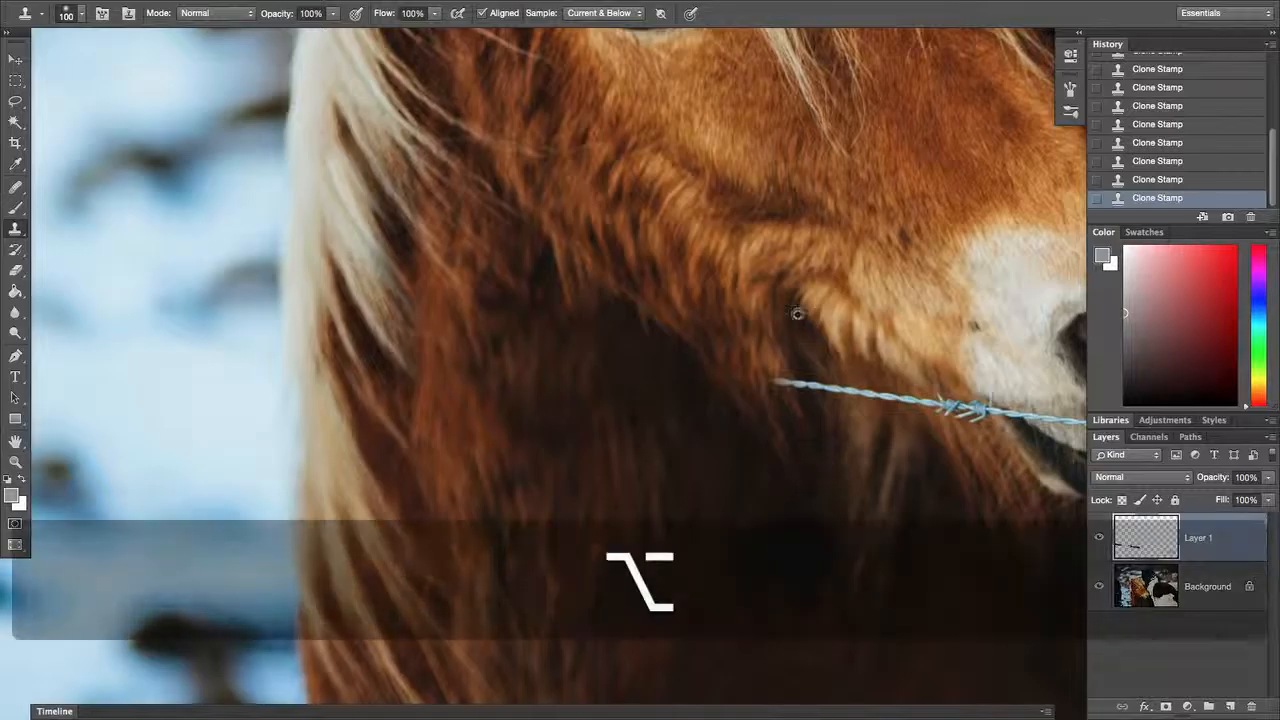
pyautogui.keyDown('alt'); pyautogui.click(787, 315); pyautogui.keyUp('alt')
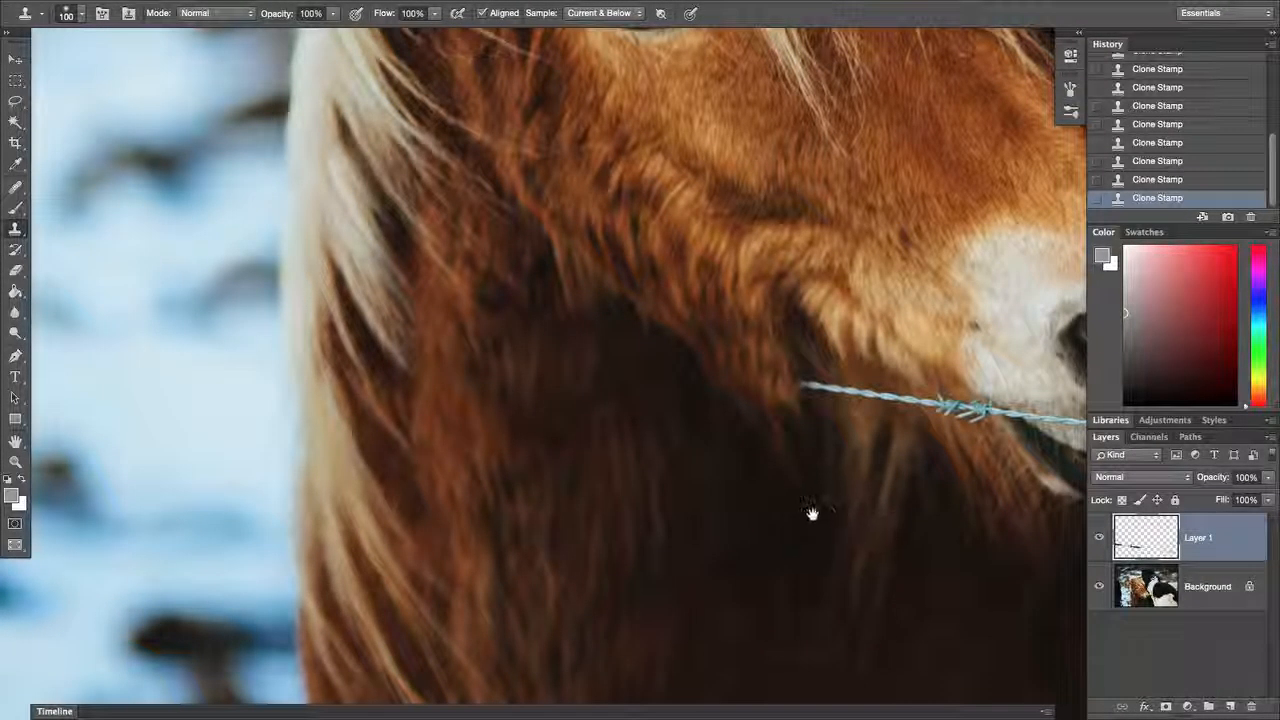
pyautogui.moveTo(811, 514); pyautogui.dragTo(620, 494)
pyautogui.press('alt')
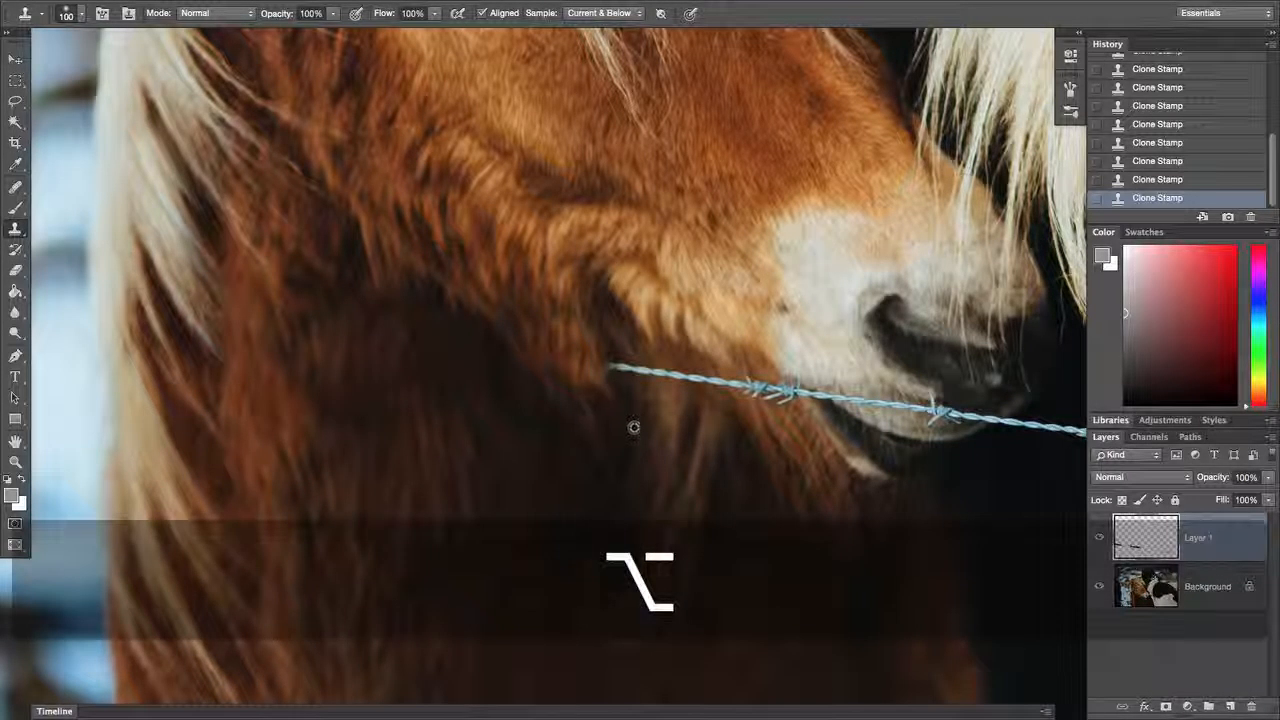
pyautogui.keyDown('alt'); pyautogui.click(641, 396); pyautogui.keyUp('alt')
pyautogui.moveTo(624, 370); pyautogui.dragTo(633, 368)
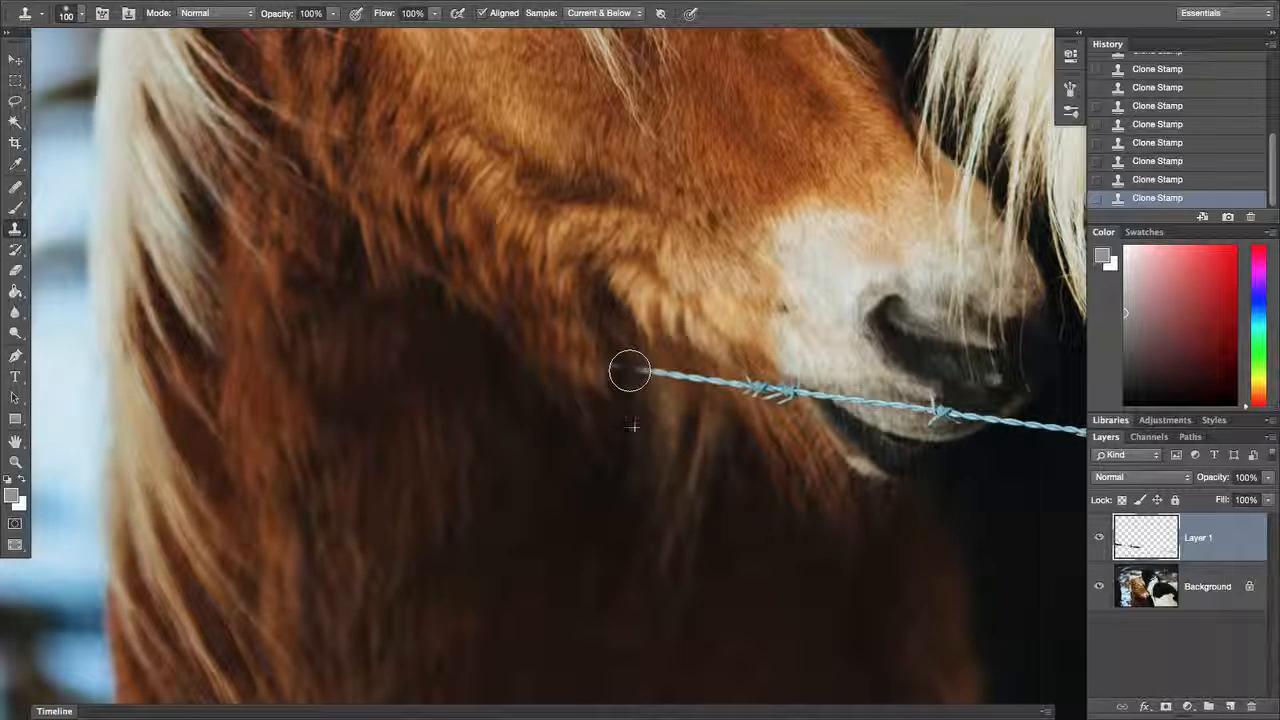
# Try cloning jaw fur over the wire toward the brown horse's mouth with a size 175 brush, and undo the stroke
pyautogui.press('alt')
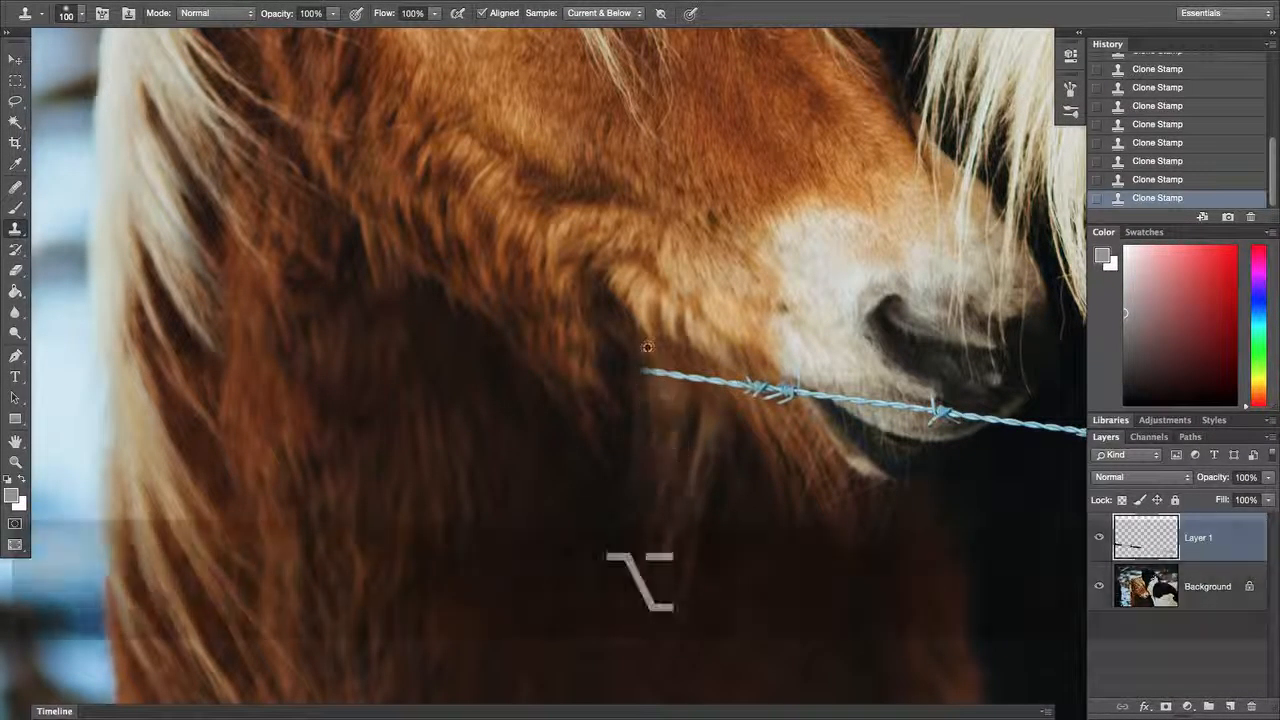
pyautogui.keyDown('alt'); pyautogui.click(651, 365); pyautogui.keyUp('alt')
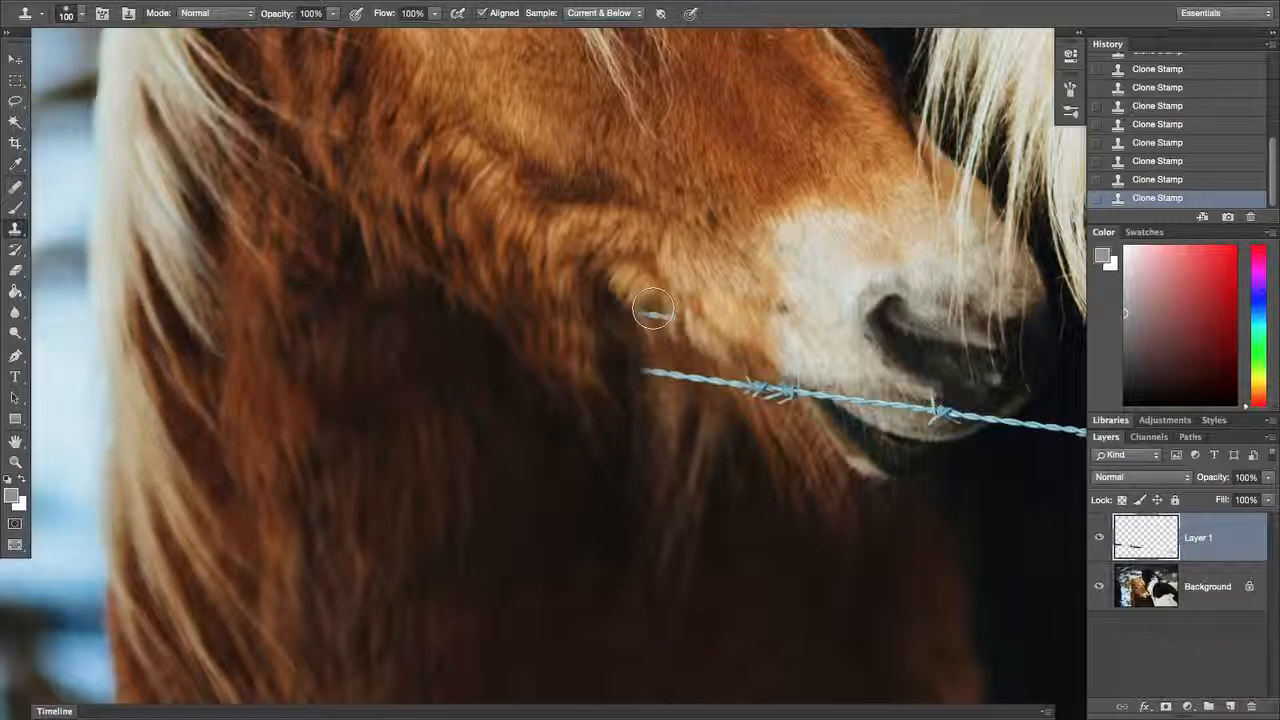
pyautogui.press(']')
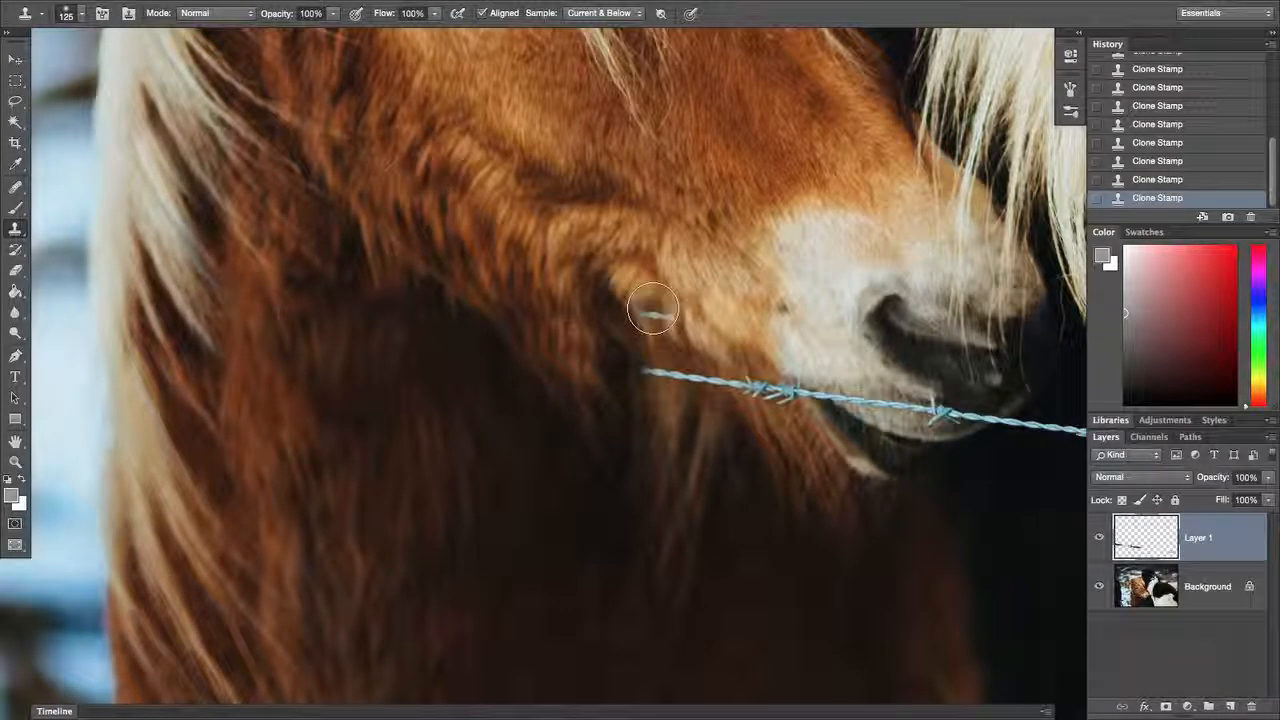
pyautogui.press(']')
pyautogui.press(']')
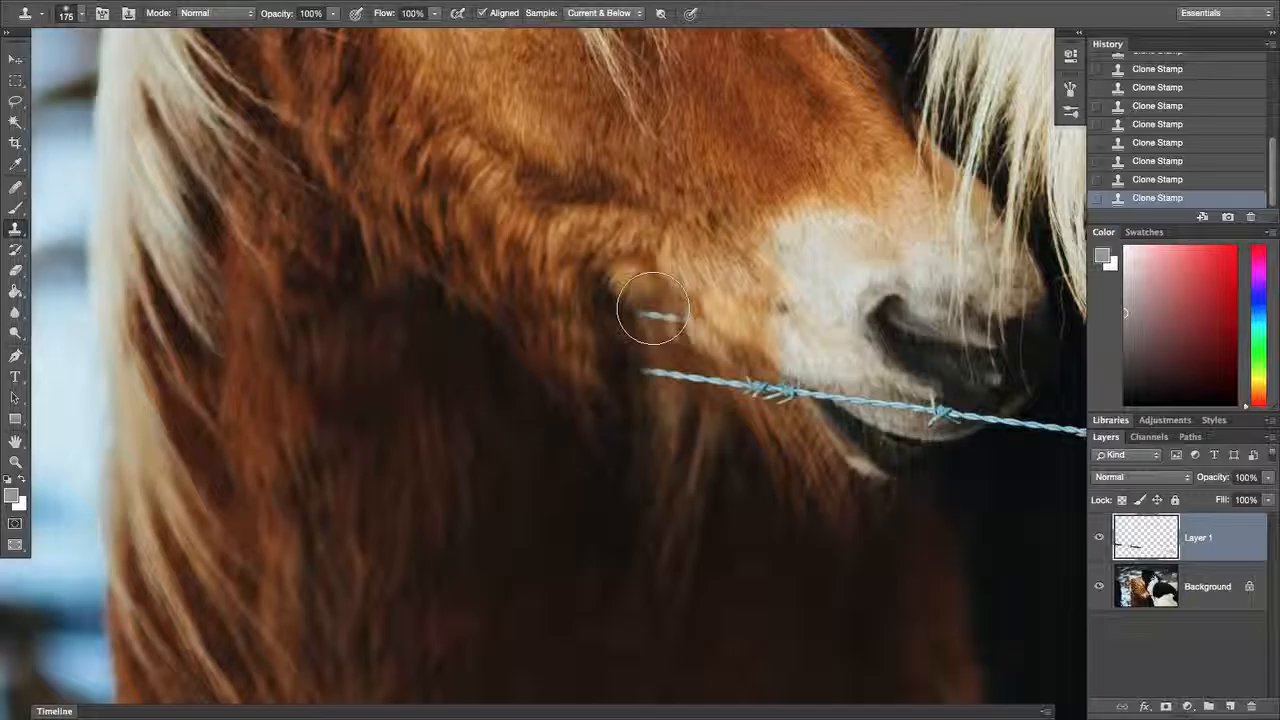
pyautogui.keyDown('alt'); pyautogui.click(630, 316); pyautogui.keyUp('alt')
pyautogui.moveTo(663, 377); pyautogui.dragTo(714, 385)
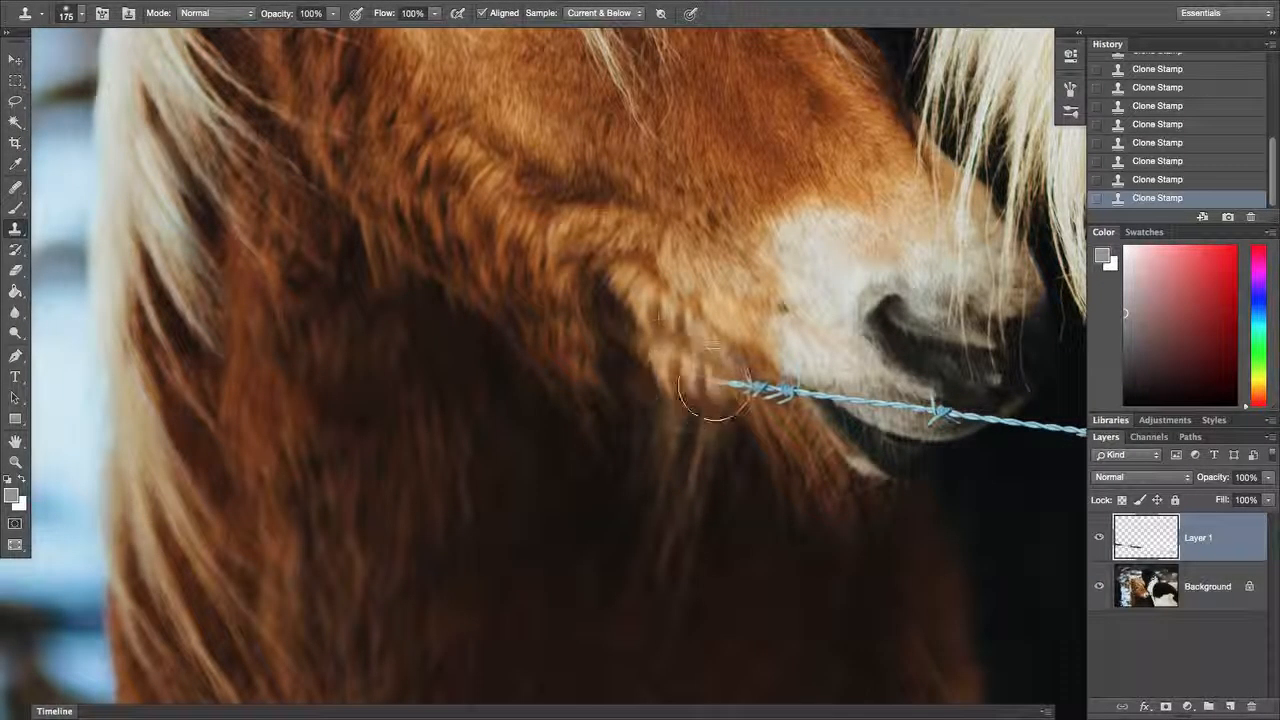
pyautogui.press('super+z')
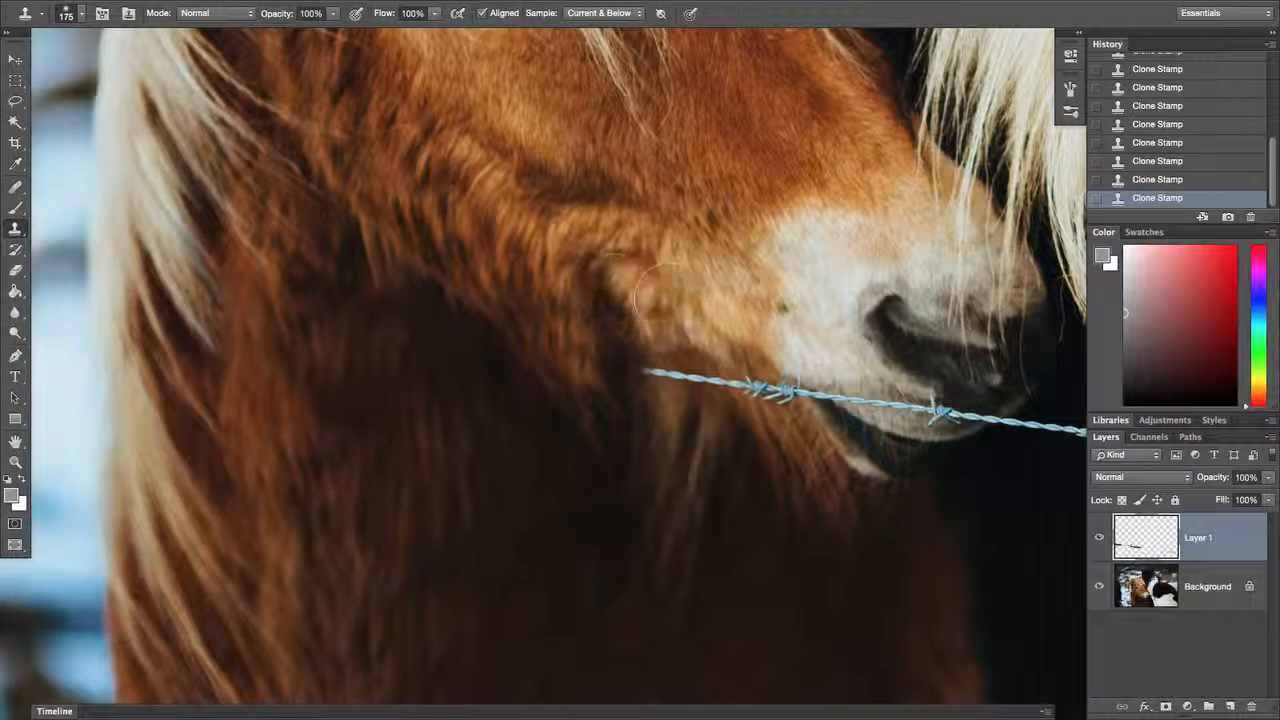
# Try cloning dark chest fur over the wire's end under the brown horse's chin, and undo the strokes
pyautogui.press('super+0')
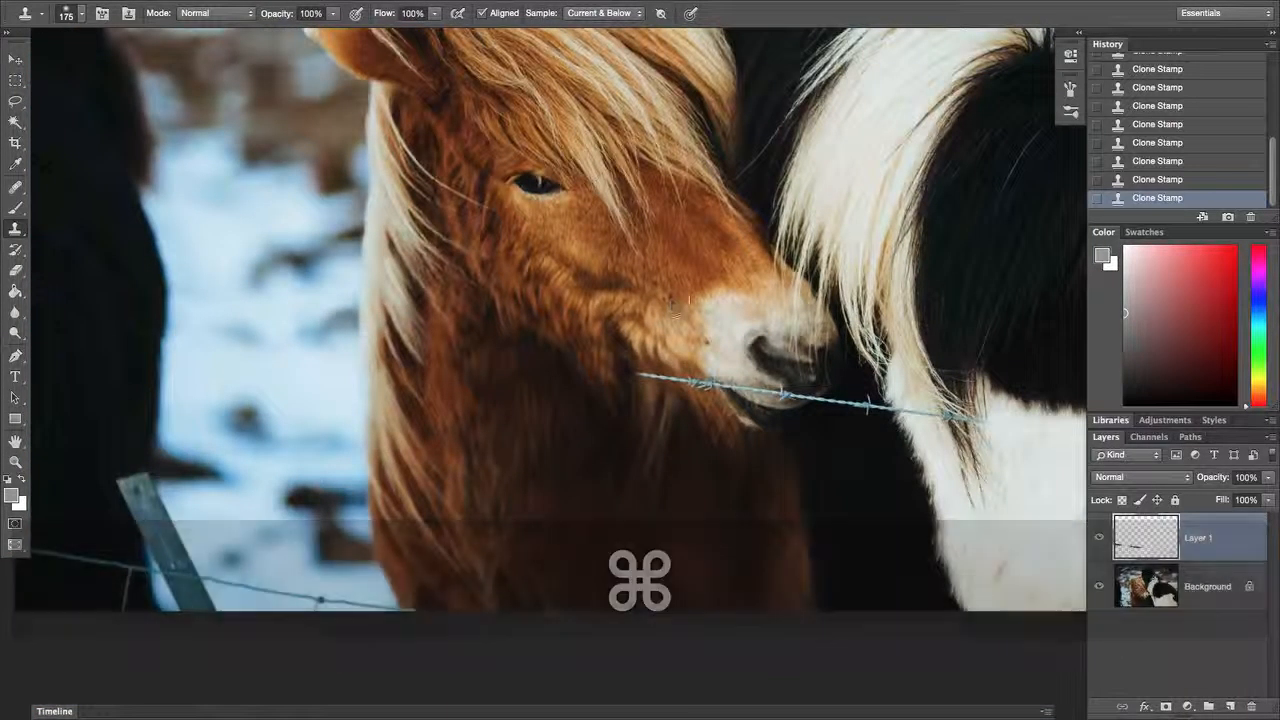
pyautogui.keyDown('alt'); pyautogui.click(621, 502); pyautogui.keyUp('alt')
pyautogui.moveTo(660, 375); pyautogui.dragTo(669, 396)
pyautogui.press('super+z')
pyautogui.keyDown('alt'); pyautogui.click(645, 430); pyautogui.keyUp('alt')
pyautogui.press('super+z')
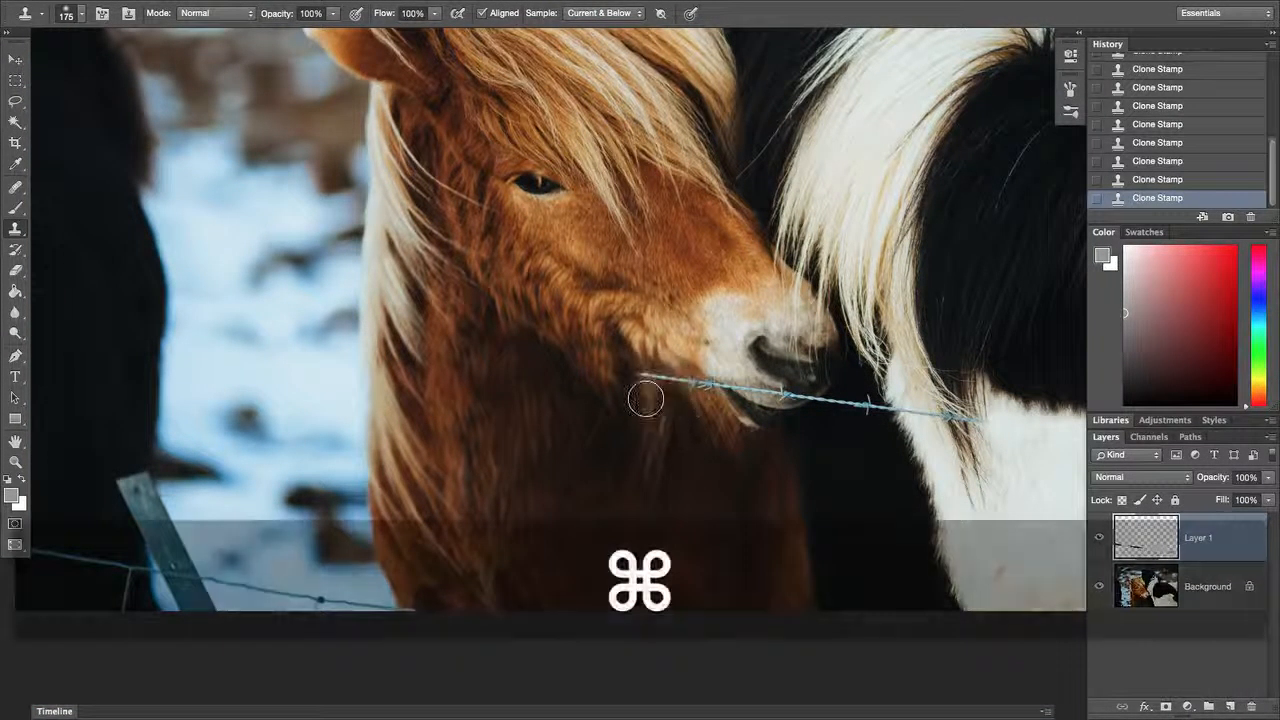
# Reduce the clone brush size to 100 for the wire below the brown horse's chin
pyautogui.press('super+equal')
pyautogui.press('super+equal')
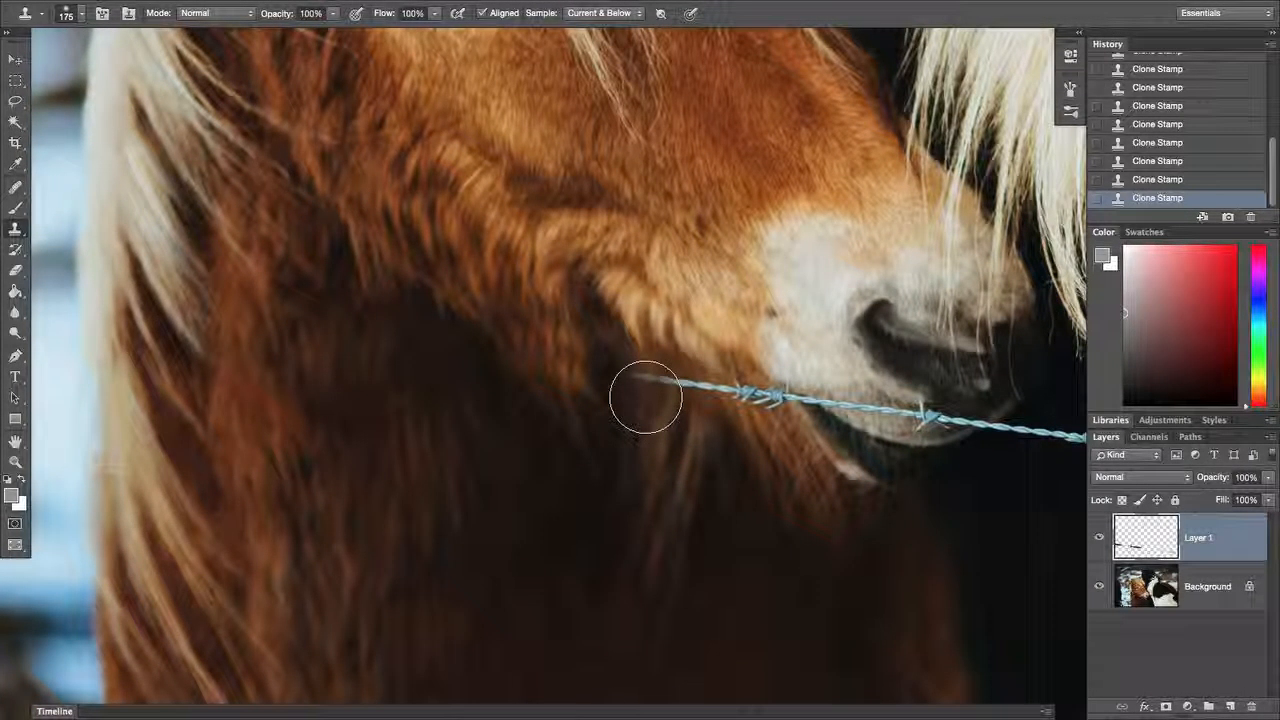
pyautogui.press('[')
pyautogui.press('[')
pyautogui.press('[')
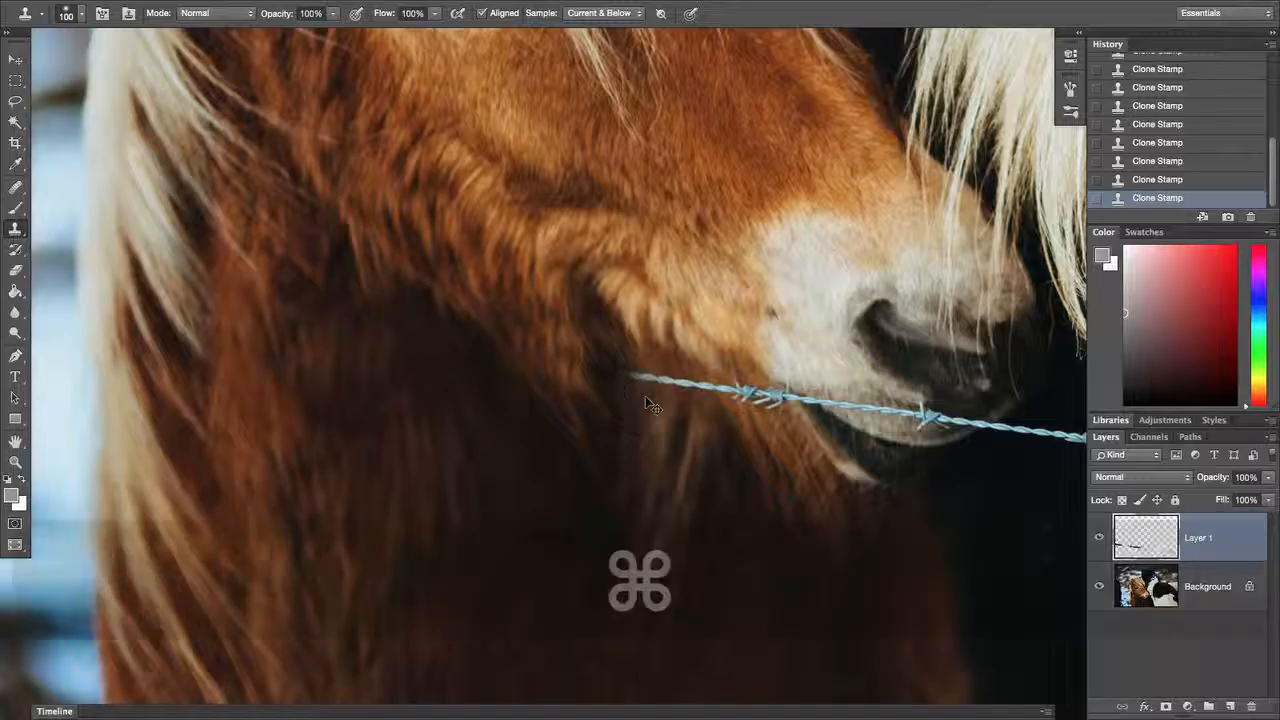
# With a size 150 brush, clone dark background and white fur over the wire from the brown horse's muzzle to the white chest edge
pyautogui.press('super+minus')
pyautogui.press('super+minus')
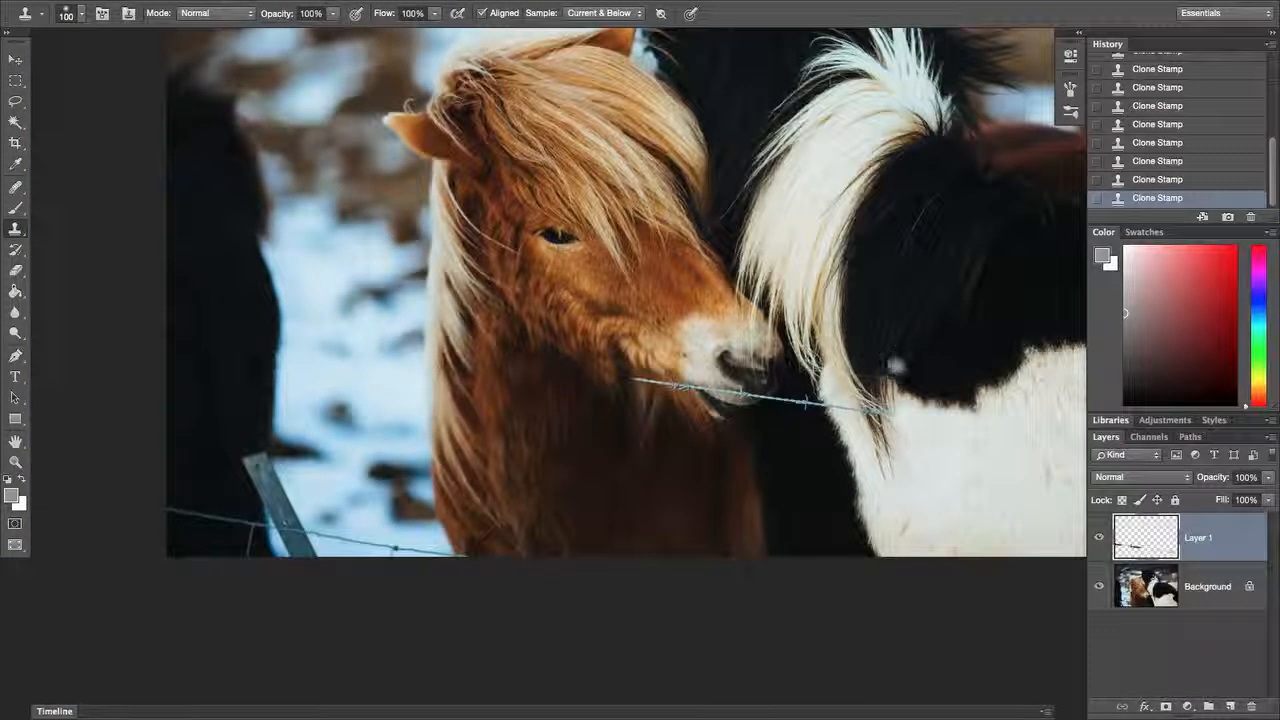
pyautogui.hscroll(5, 790, 400)
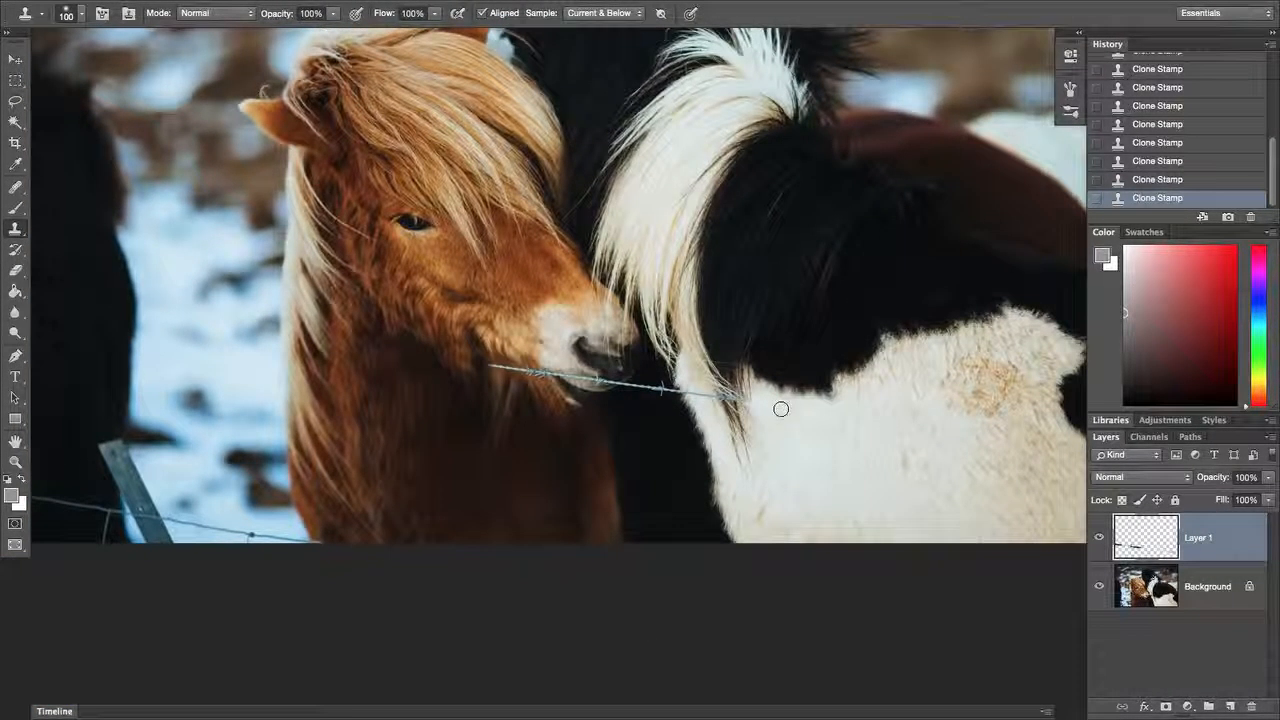
pyautogui.press('super+equal')
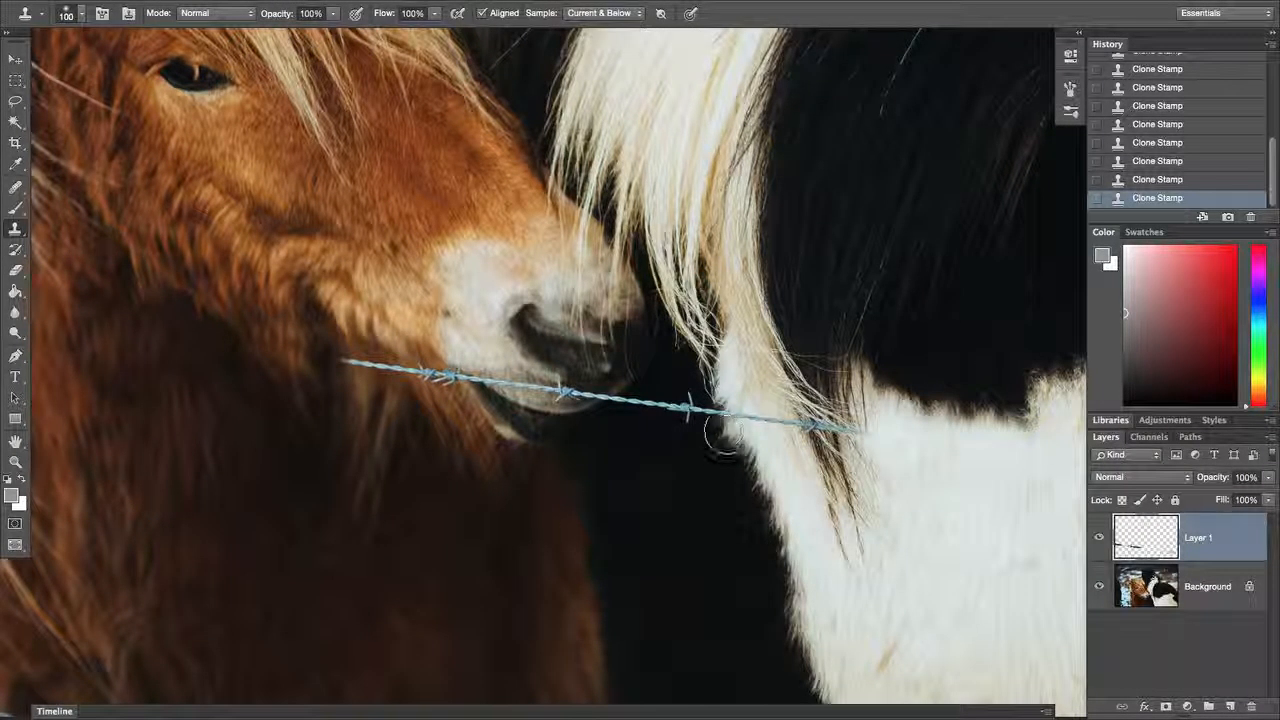
pyautogui.press(']')
pyautogui.press(']')
pyautogui.keyDown('alt'); pyautogui.click(760, 474); pyautogui.keyUp('alt')
pyautogui.moveTo(736, 407); pyautogui.dragTo(602, 405)
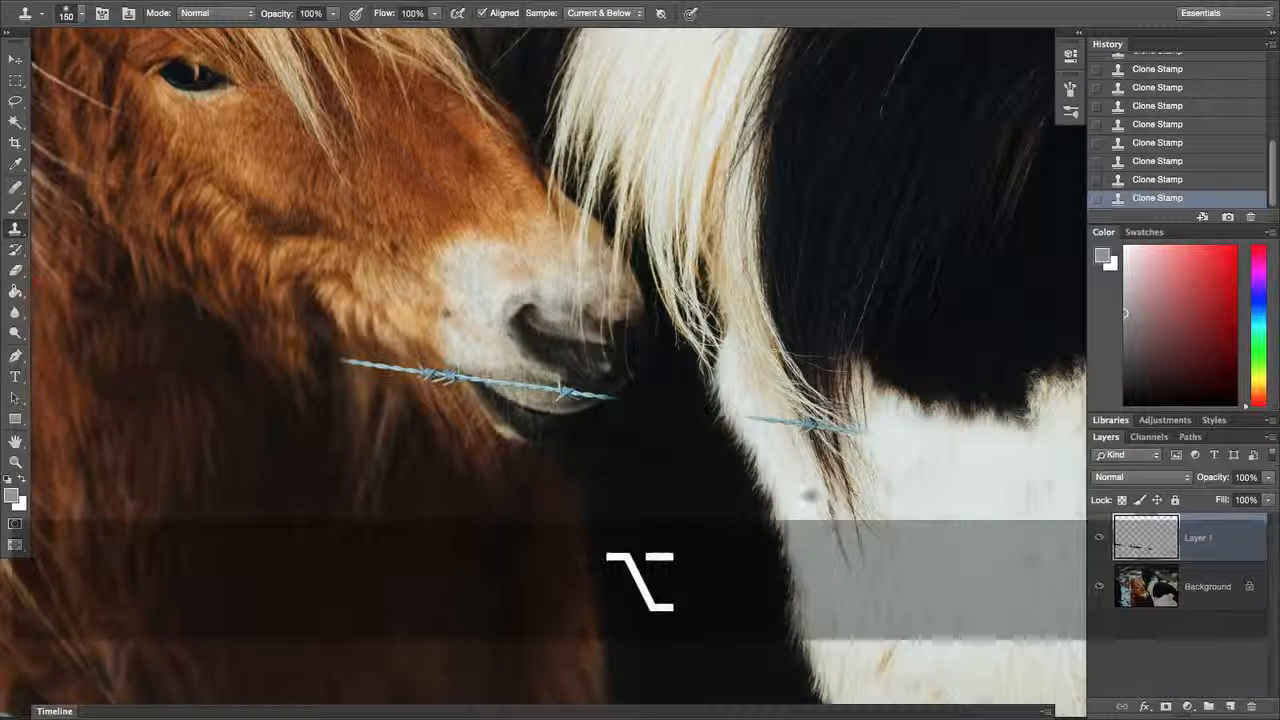
pyautogui.keyDown('alt'); pyautogui.click(809, 495); pyautogui.keyUp('alt')
pyautogui.moveTo(777, 437)
pyautogui.mouseDown()
pyautogui.moveTo(763, 414)
pyautogui.moveTo(767, 430)
pyautogui.mouseUp()
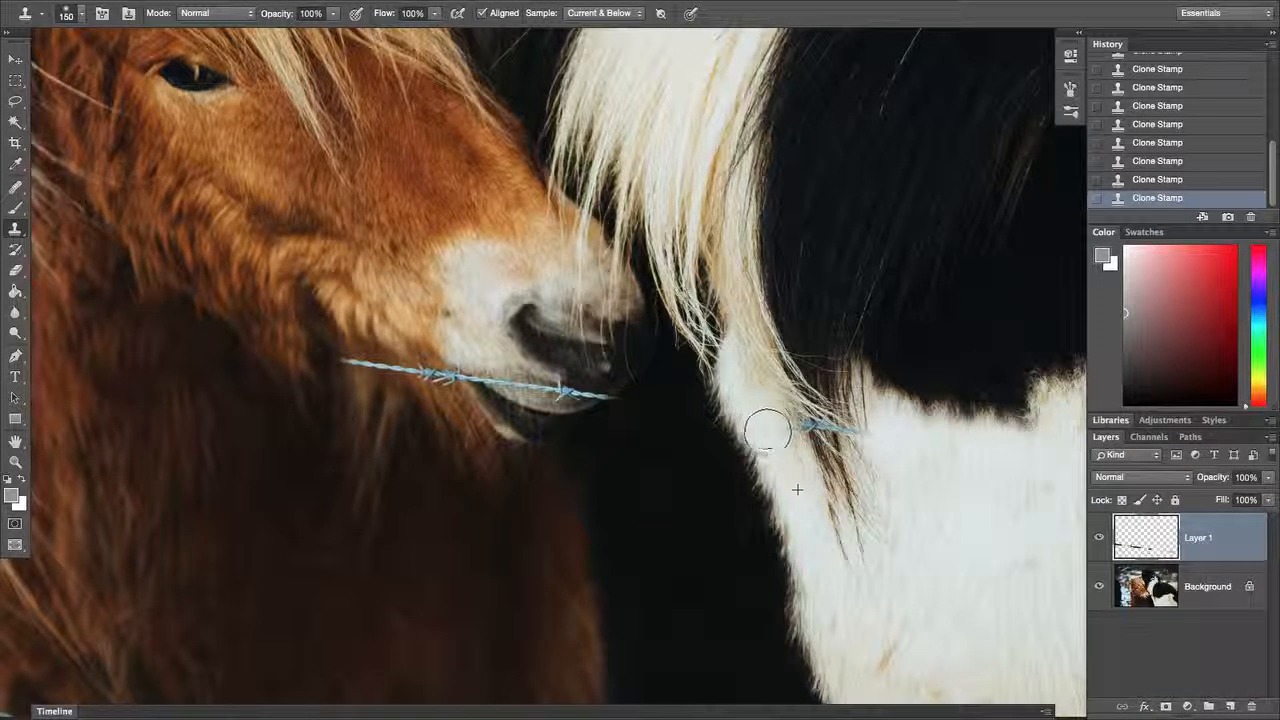
# Try cloning over the wire across the dark mane tip with a size 100 brush, and undo the strokes
pyautogui.keyDown('alt'); pyautogui.click(813, 477); pyautogui.keyUp('alt')
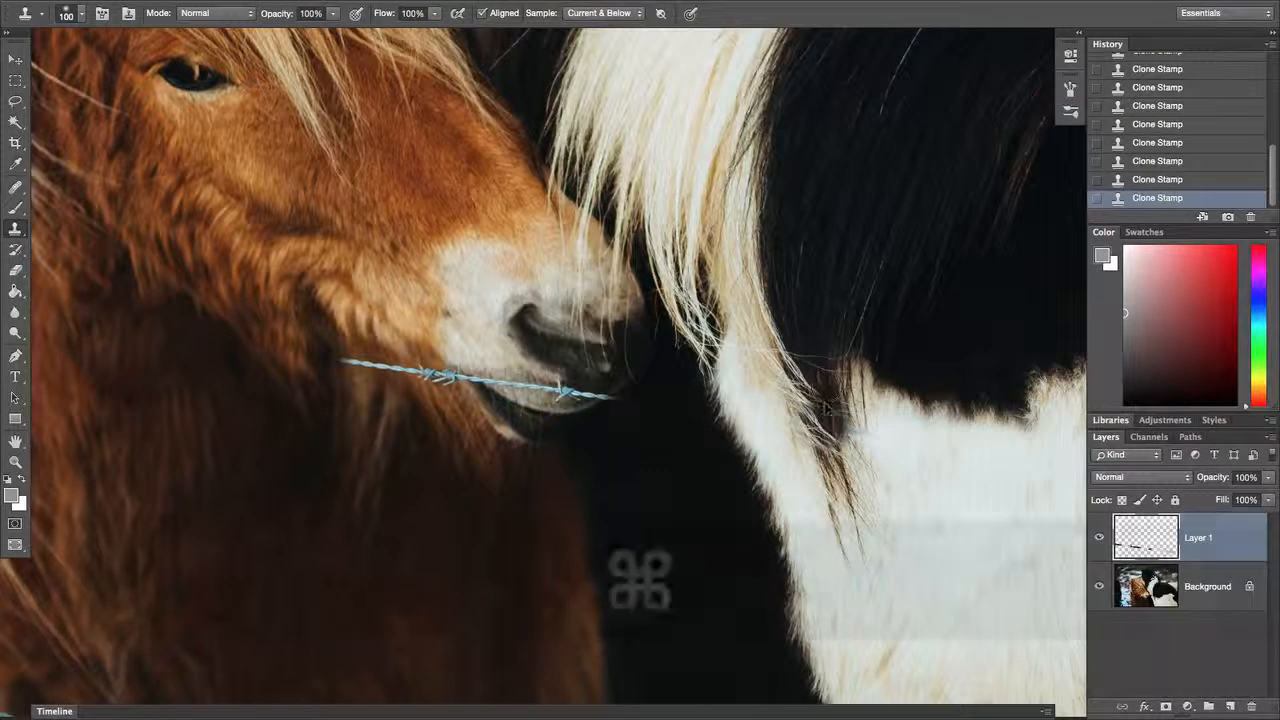
pyautogui.press('super+z')
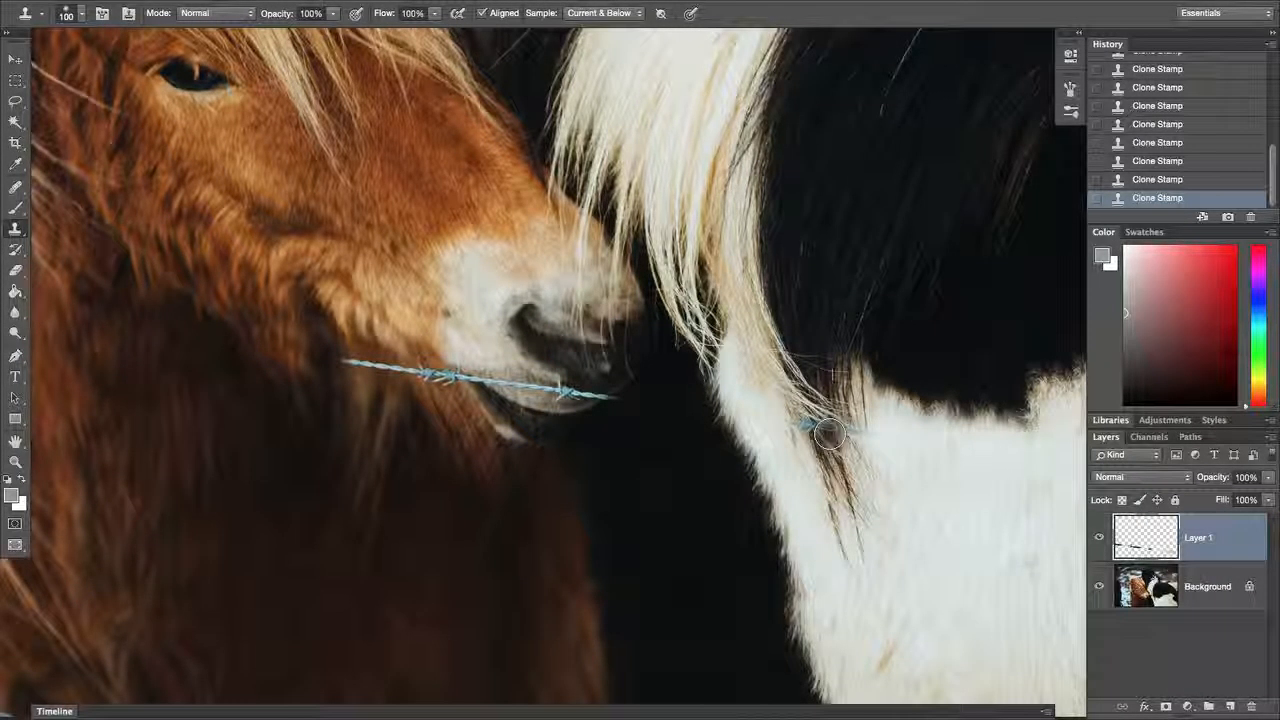
pyautogui.press('super+z')
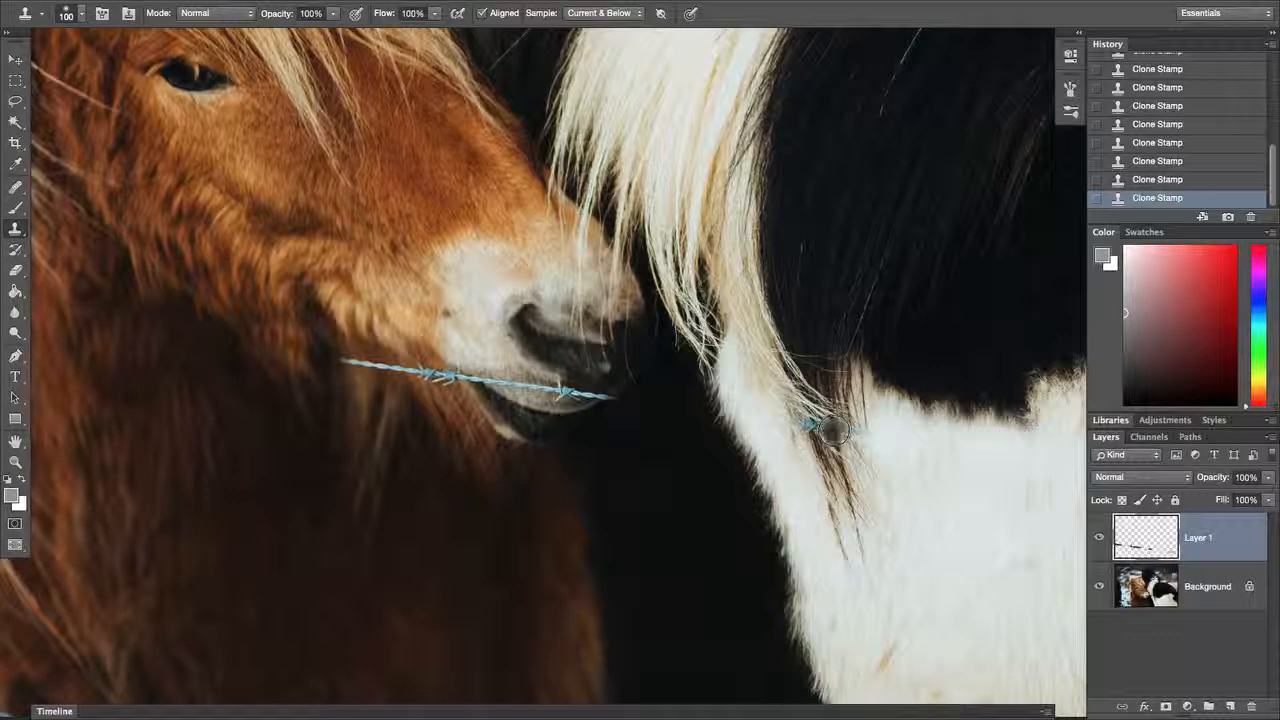
# Clone dark mane hair and adjacent white fur over the wire remnants at the mane tip with a size 100 brush
pyautogui.moveTo(828, 428); pyautogui.dragTo(808, 426)
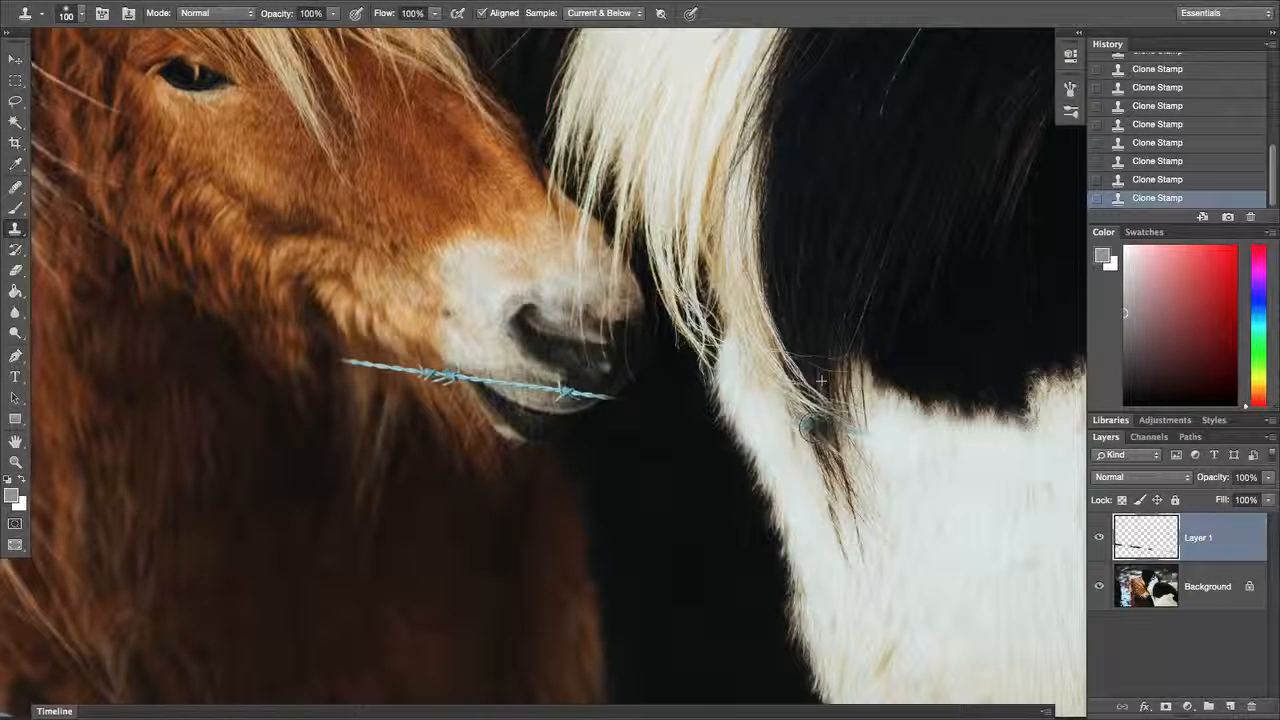
pyautogui.keyDown('alt'); pyautogui.click(825, 492); pyautogui.keyUp('alt')
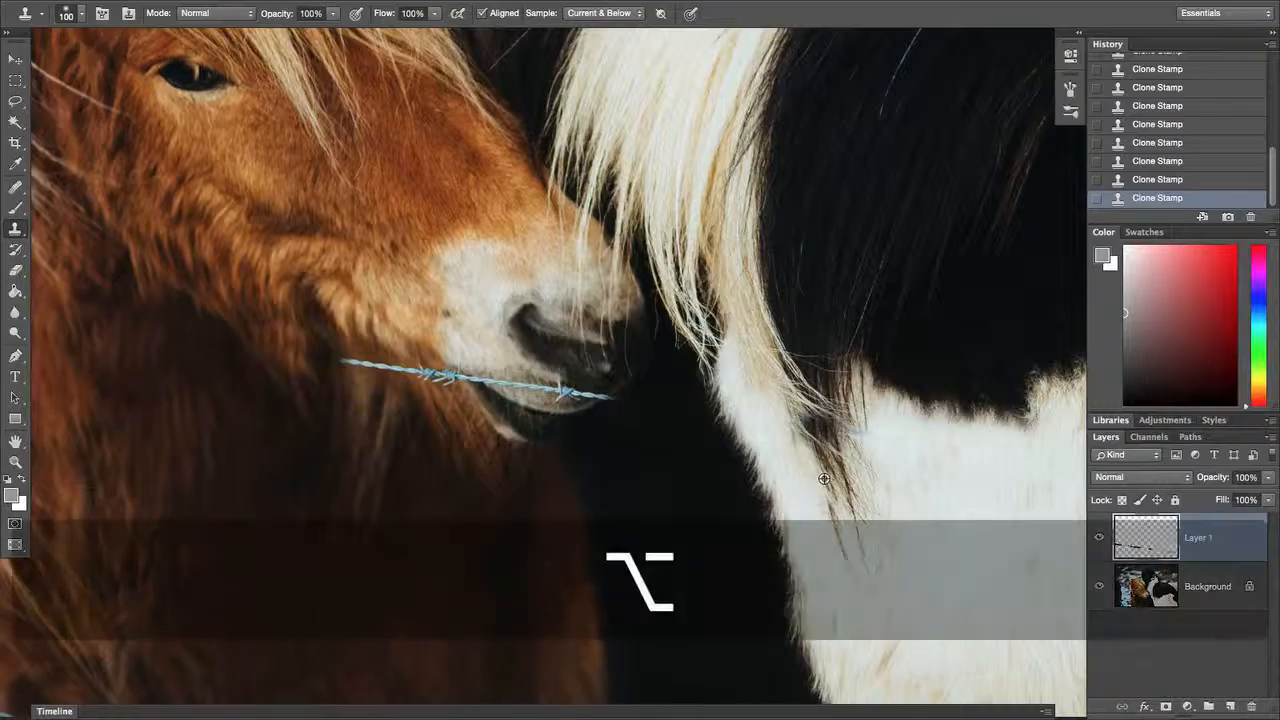
pyautogui.moveTo(808, 430); pyautogui.dragTo(816, 430)
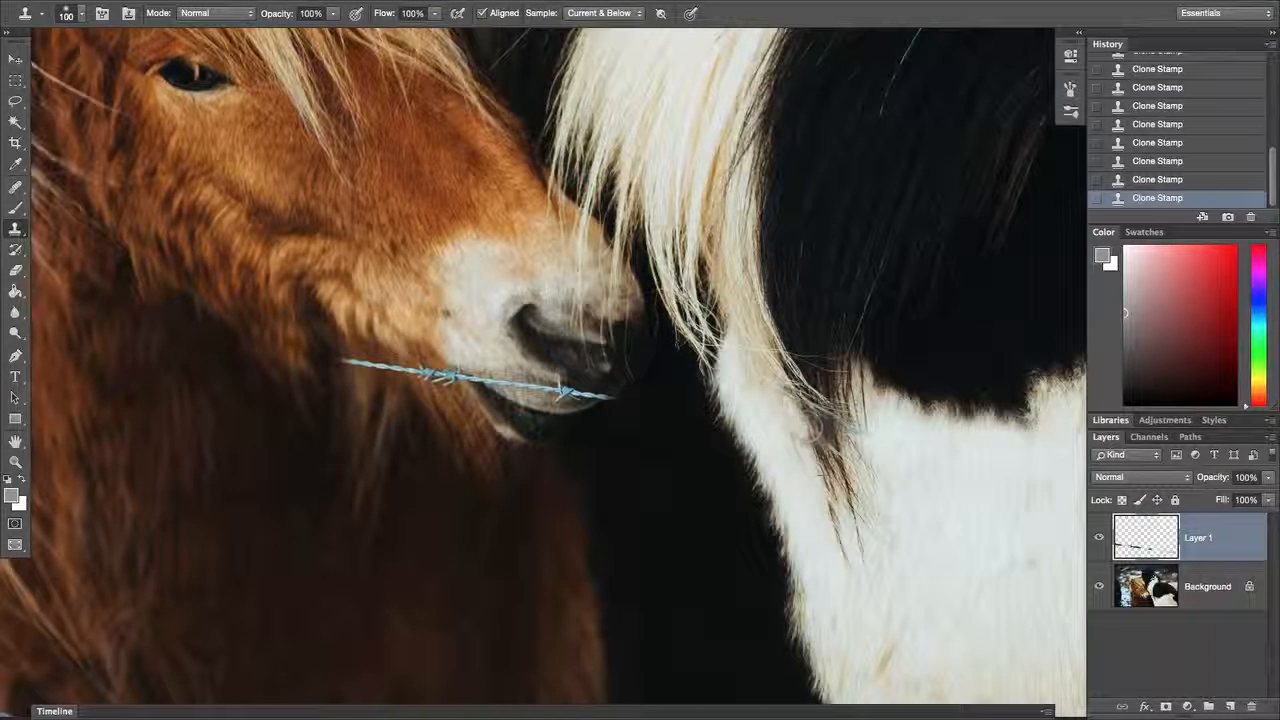
pyautogui.keyDown('alt'); pyautogui.click(791, 483); pyautogui.keyUp('alt')
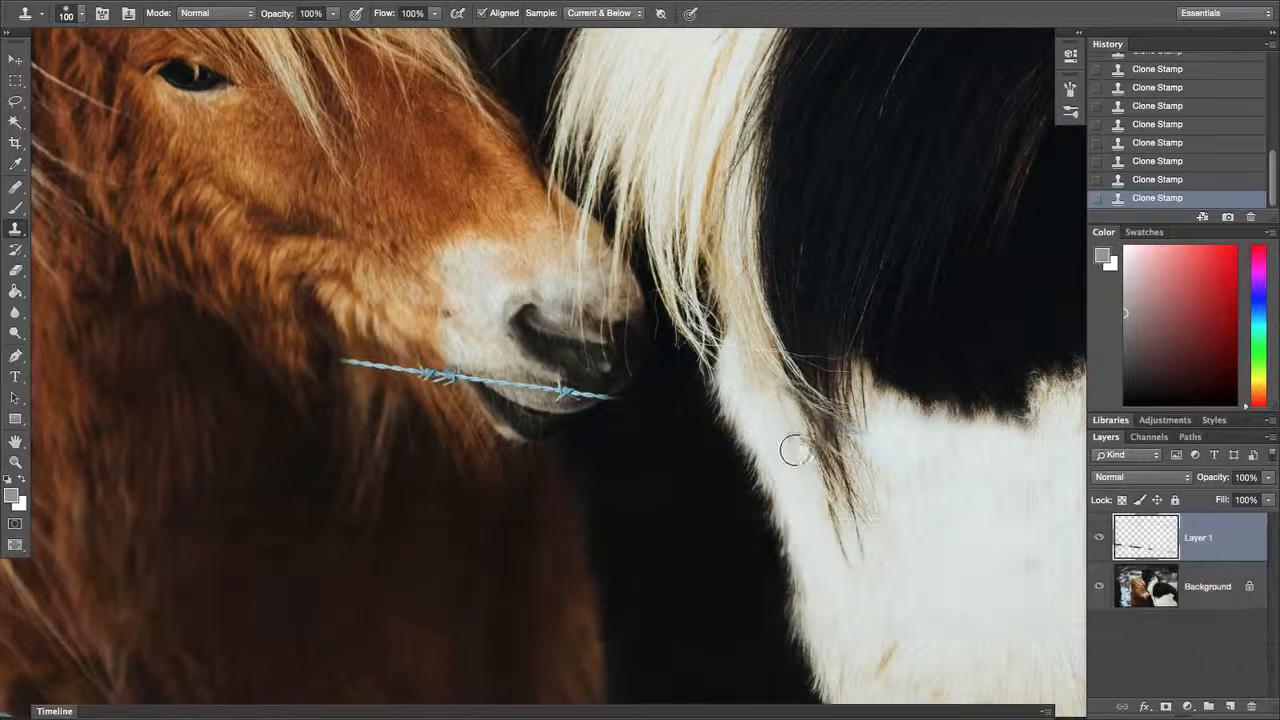
pyautogui.keyDown('alt'); pyautogui.click(800, 469); pyautogui.keyUp('alt')
pyautogui.moveTo(891, 489); pyautogui.dragTo(810, 476)
pyautogui.keyDown('alt'); pyautogui.click(818, 457); pyautogui.keyUp('alt')
pyautogui.moveTo(787, 421); pyautogui.dragTo(774, 417)
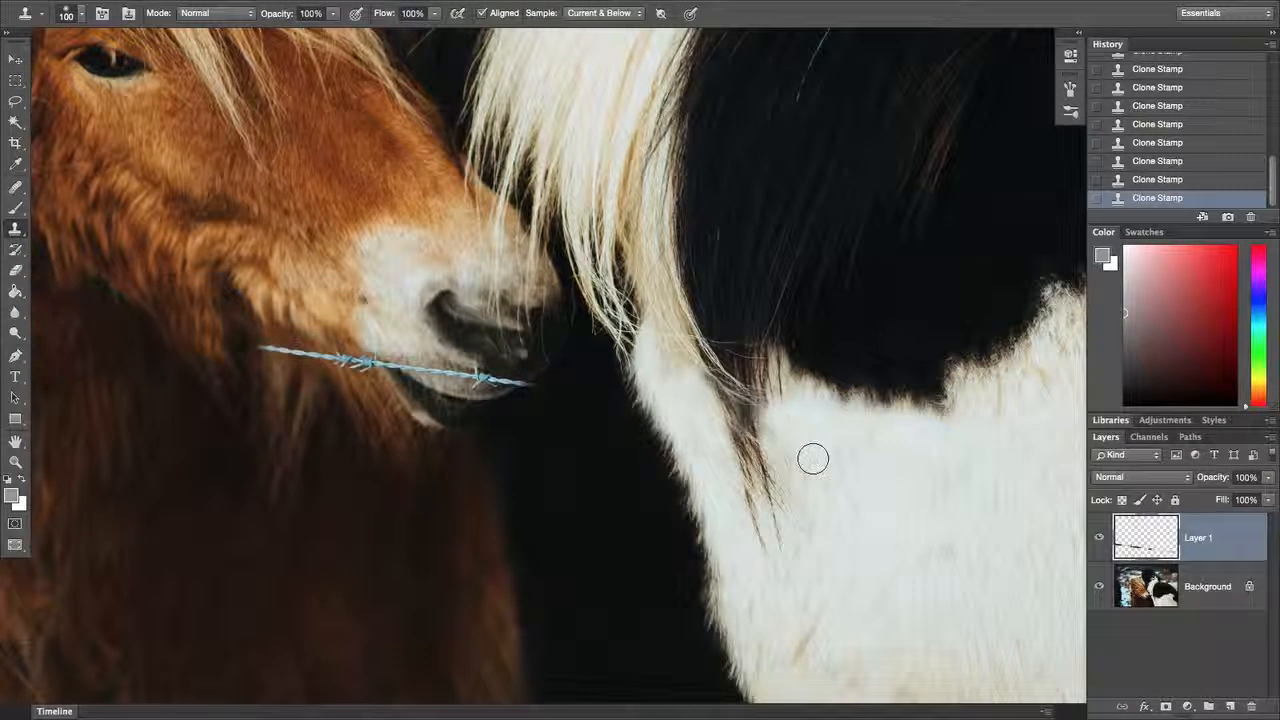
# Clone the black-and-white fur boundary over the wire at the photo's far right edge
pyautogui.moveTo(934, 491); pyautogui.dragTo(693, 474)
pyautogui.keyDown('alt'); pyautogui.click(752, 417); pyautogui.keyUp('alt')
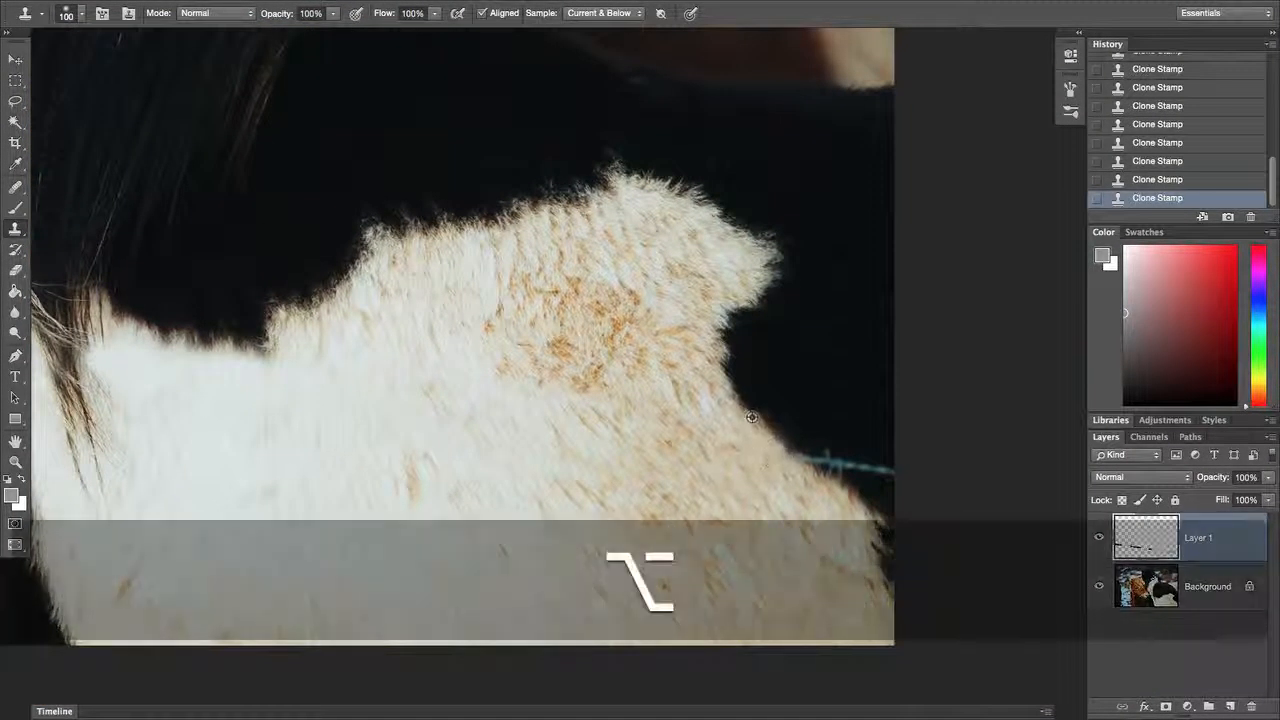
pyautogui.moveTo(795, 452); pyautogui.dragTo(891, 469)
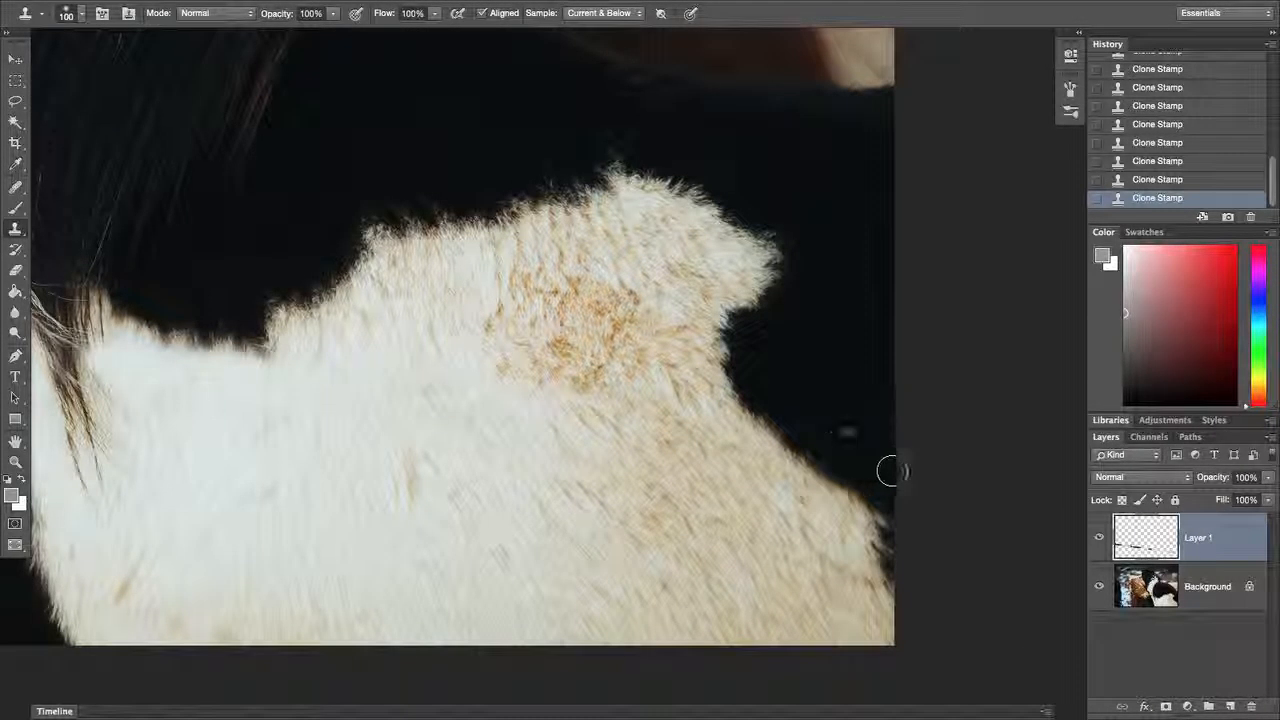
# Clone the brown horse's chin fur over the barbed section of wire just before its mouth
pyautogui.moveTo(657, 464); pyautogui.dragTo(860, 488)
pyautogui.moveTo(745, 481); pyautogui.dragTo(983, 500)
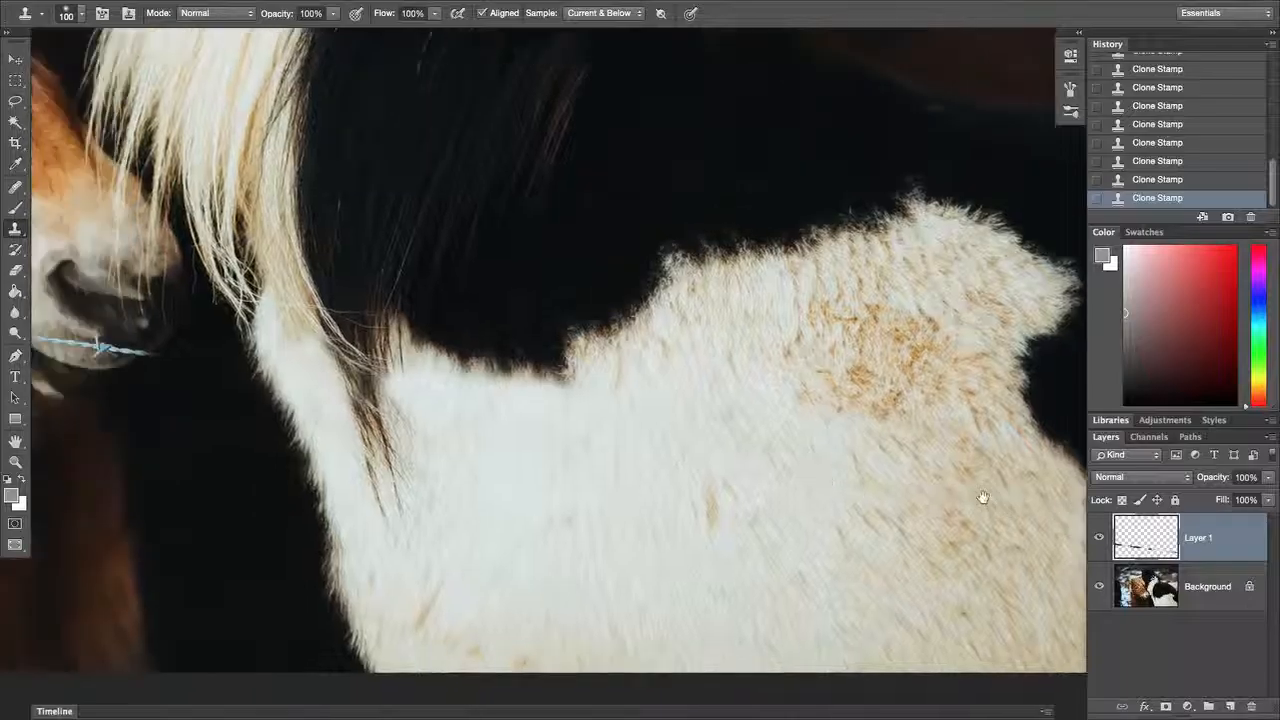
pyautogui.moveTo(410, 457); pyautogui.dragTo(878, 491)
pyautogui.scroll(-1, 786, 476)
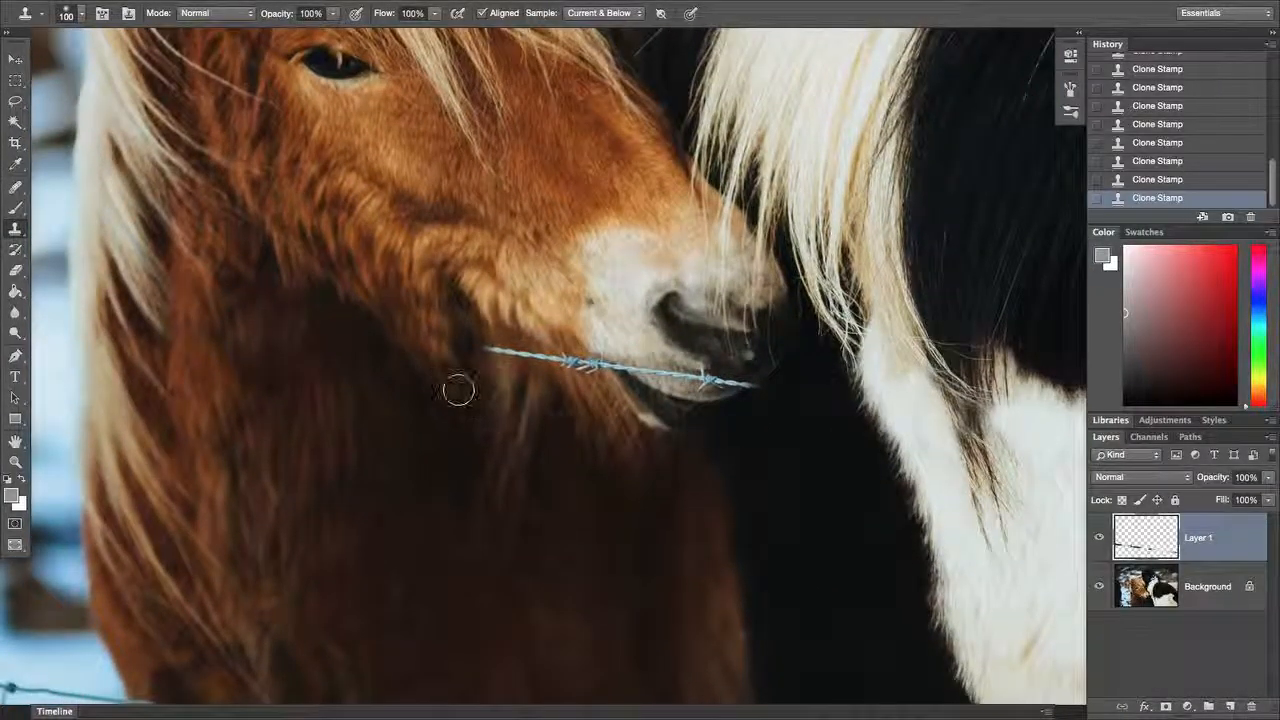
pyautogui.press('alt')
pyautogui.keyDown('alt'); pyautogui.click(567, 398); pyautogui.keyUp('alt')
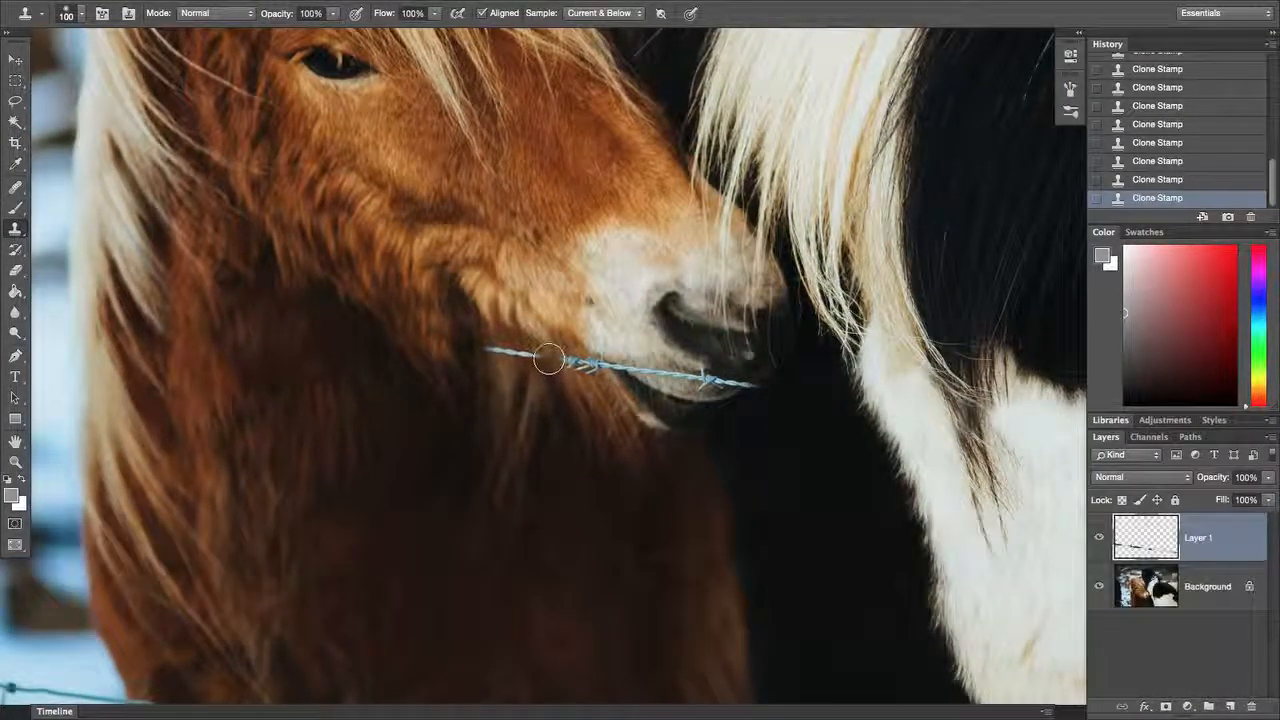
pyautogui.moveTo(561, 360)
pyautogui.mouseDown()
pyautogui.moveTo(594, 368)
pyautogui.moveTo(543, 351)
pyautogui.mouseUp()
# Try cloning nearby fur over the short wire end below the jaw at brush sizes 100 and 80, and undo the strokes
pyautogui.press('alt')
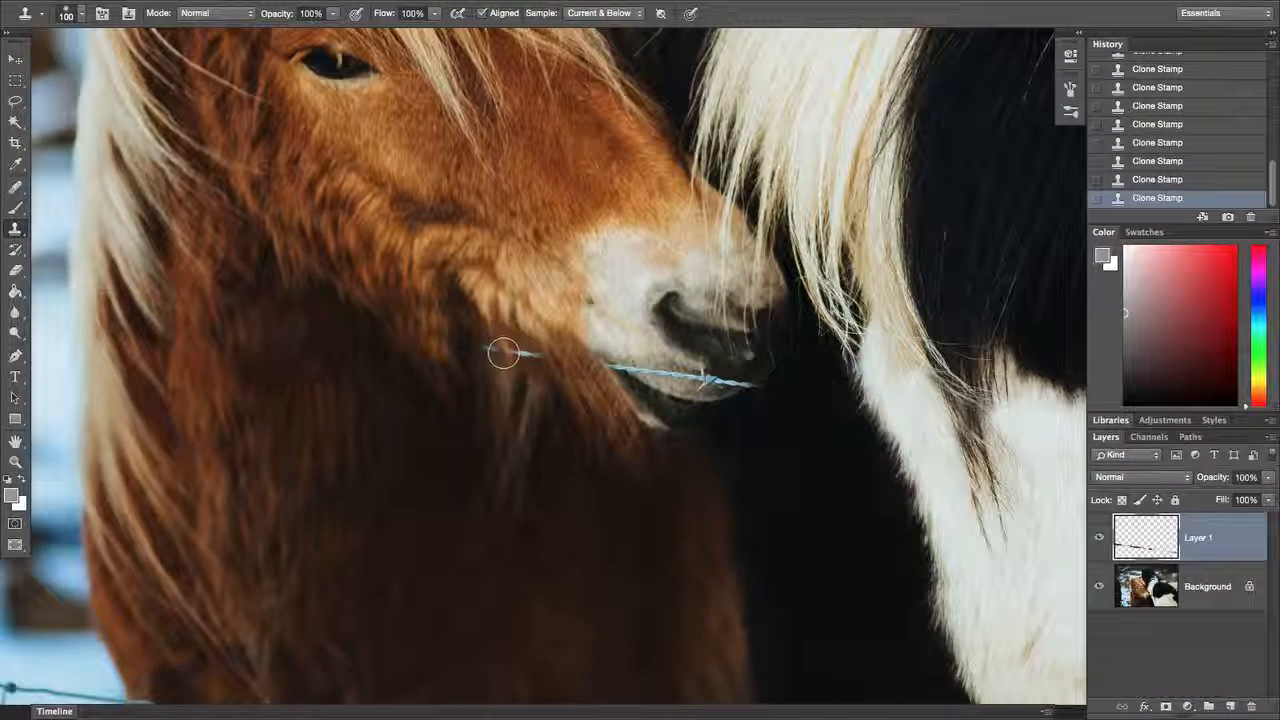
pyautogui.moveTo(503, 353); pyautogui.dragTo(537, 355)
pyautogui.press('super+z')
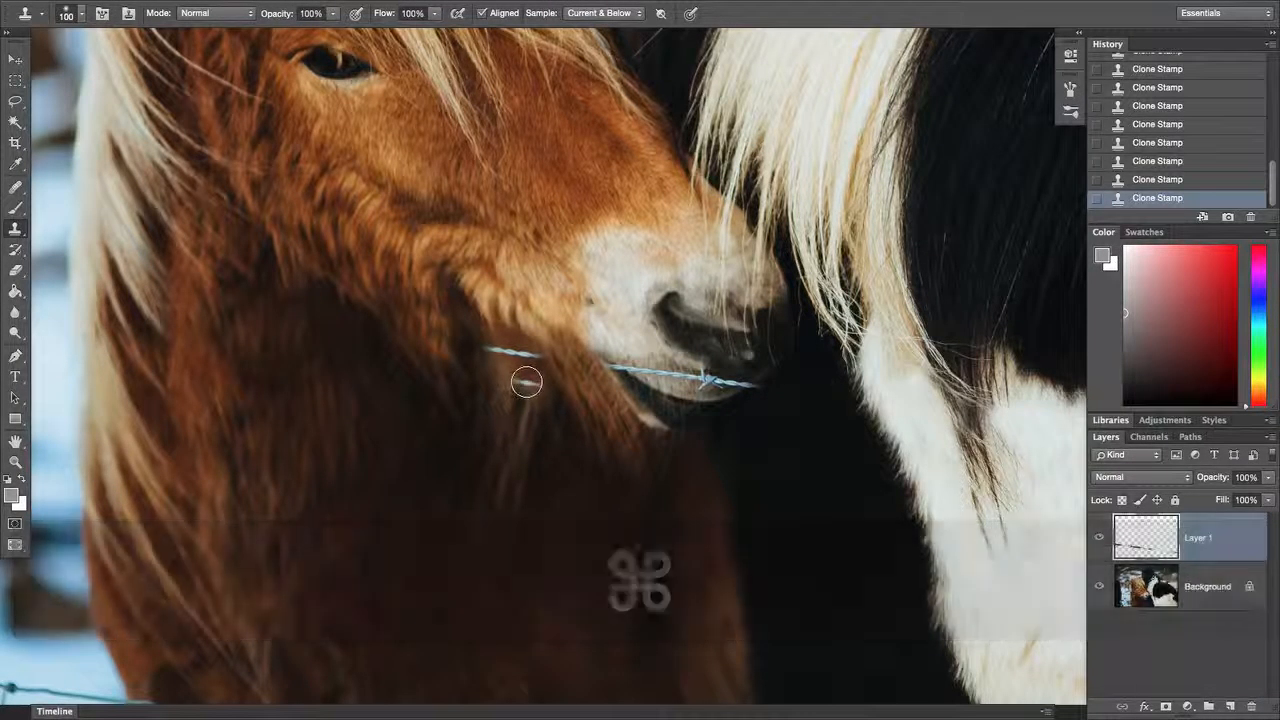
pyautogui.press('[')
pyautogui.press('[')
pyautogui.keyDown('alt'); pyautogui.click(528, 375); pyautogui.keyUp('alt')
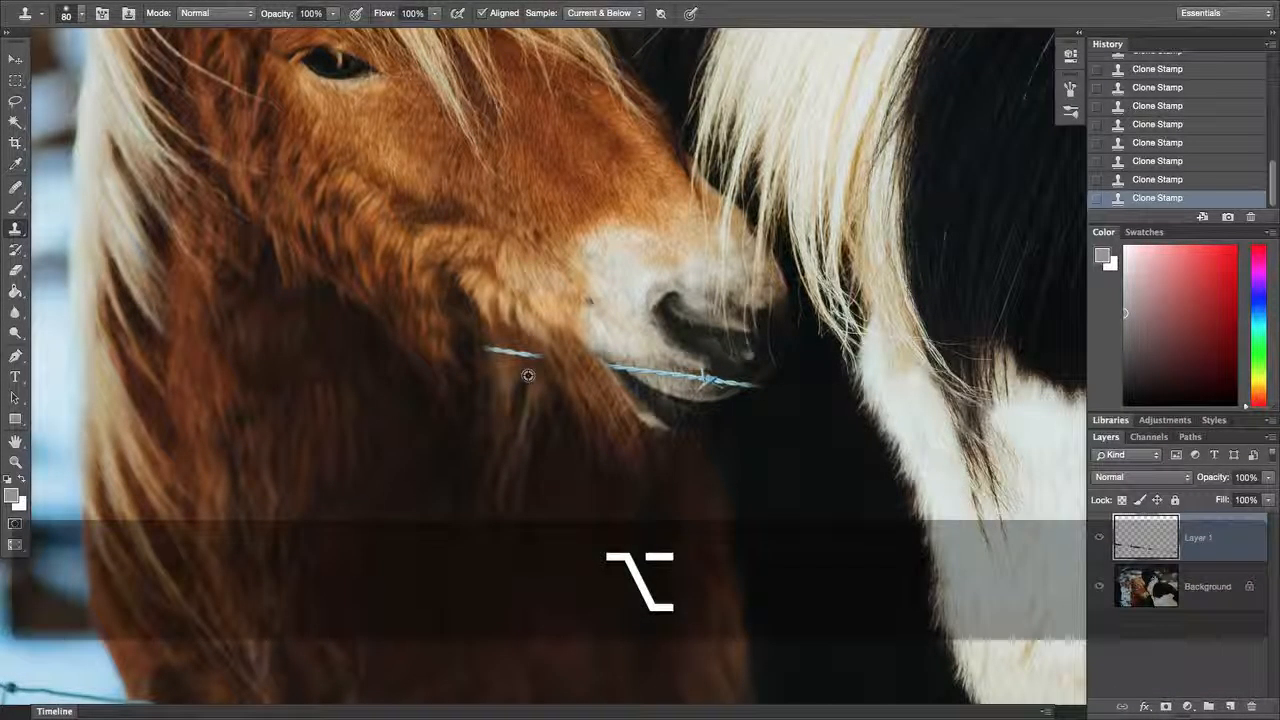
pyautogui.press('alt')
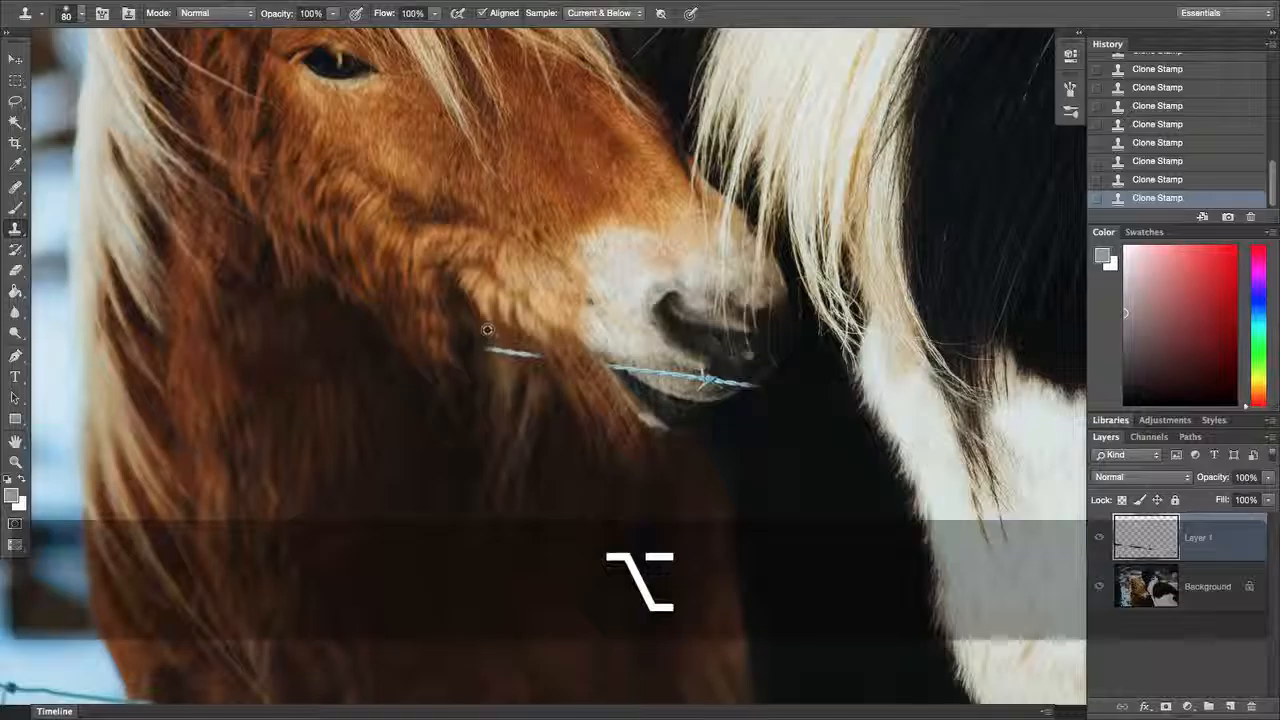
pyautogui.keyDown('alt'); pyautogui.click(487, 330); pyautogui.keyUp('alt')
pyautogui.moveTo(497, 349); pyautogui.dragTo(538, 357)
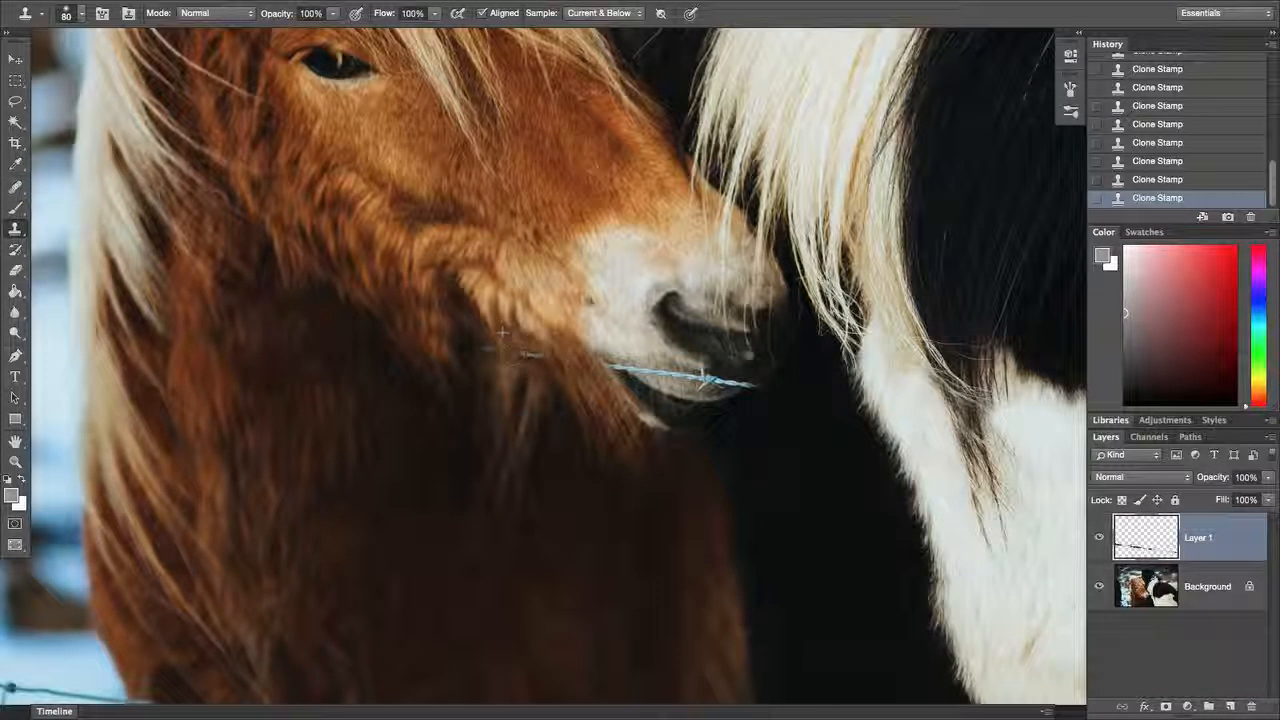
pyautogui.press('super+z')
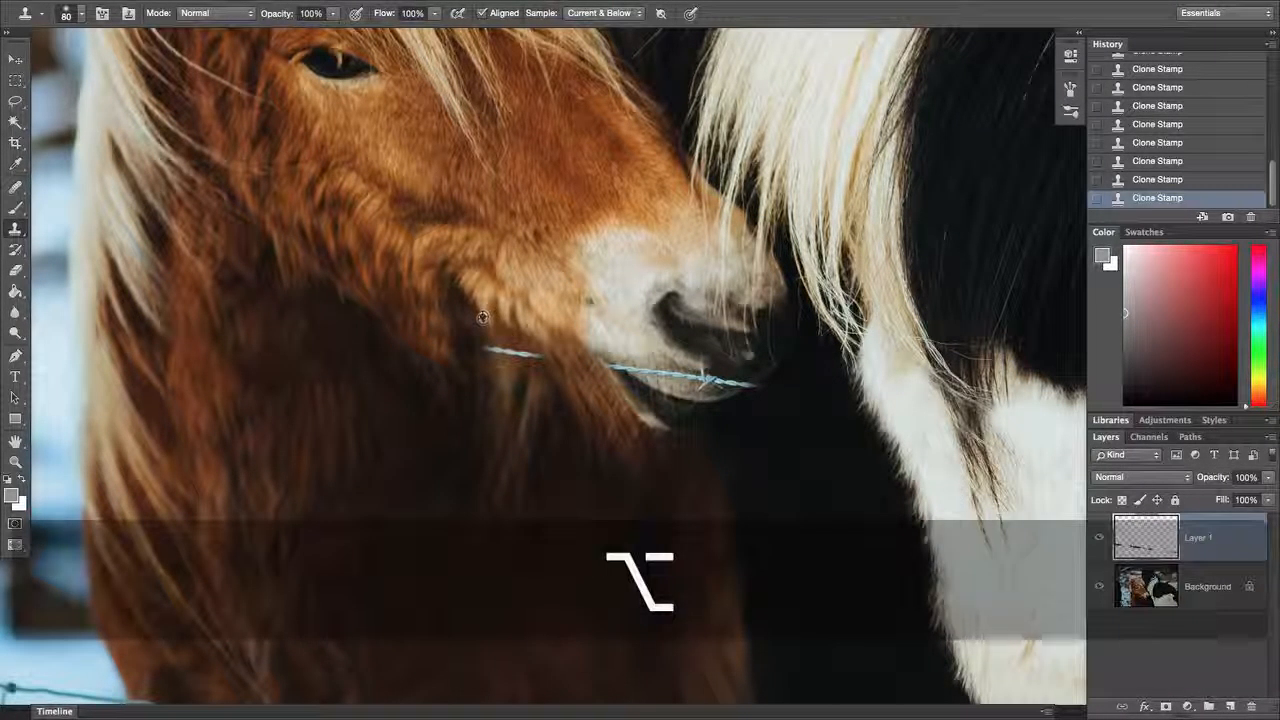
# With a size 60 brush, clone surrounding jaw and chest fur over the short wire end below the jaw
pyautogui.keyDown('alt'); pyautogui.click(487, 313); pyautogui.keyUp('alt')
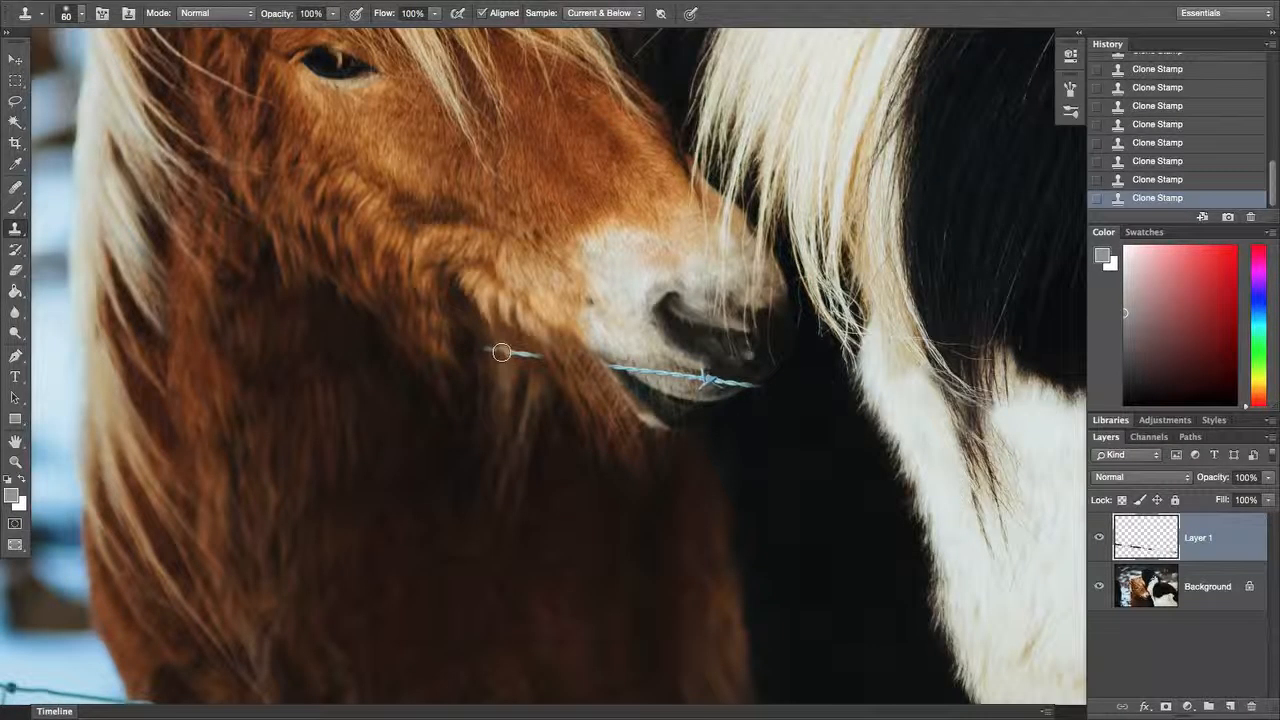
pyautogui.keyDown('alt'); pyautogui.click(511, 371); pyautogui.keyUp('alt')
pyautogui.keyDown('alt'); pyautogui.click(512, 336); pyautogui.keyUp('alt')
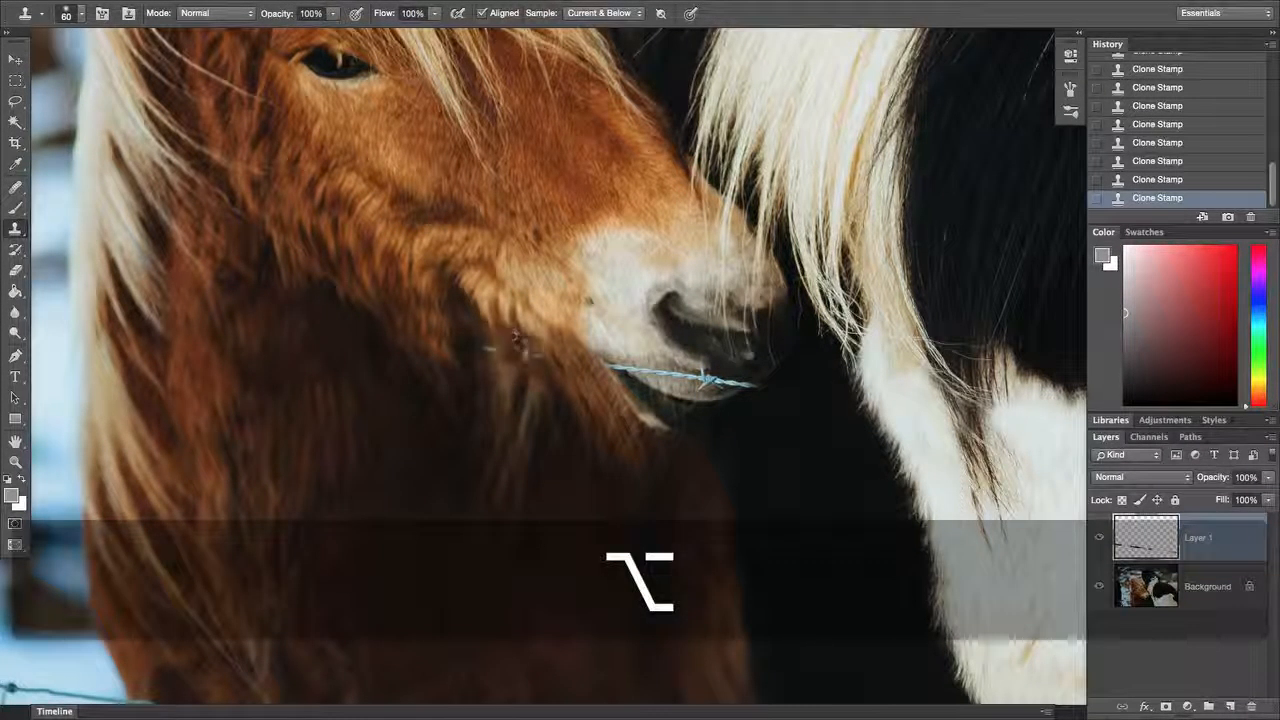
pyautogui.keyDown('alt'); pyautogui.click(515, 362); pyautogui.keyUp('alt')
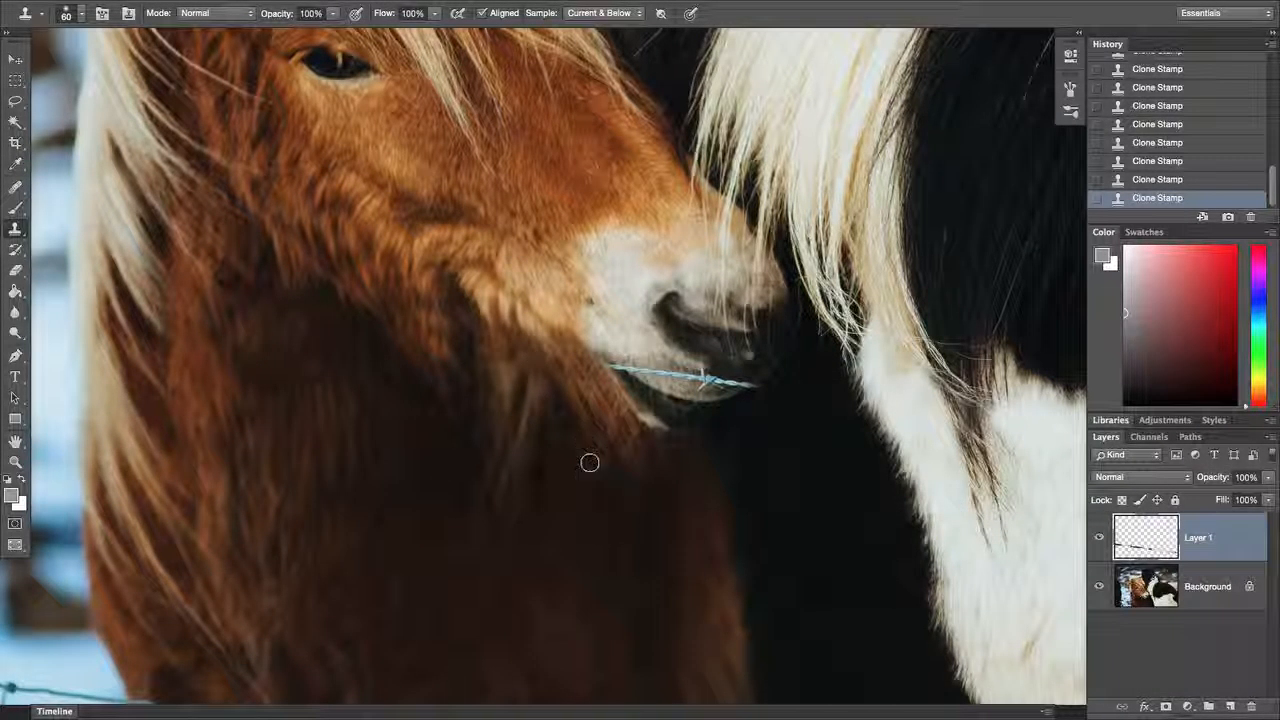
# Try cloning pale muzzle fur over the wire along the brown horse's lip, and undo the strokes
pyautogui.hscroll(3, 571, 440)
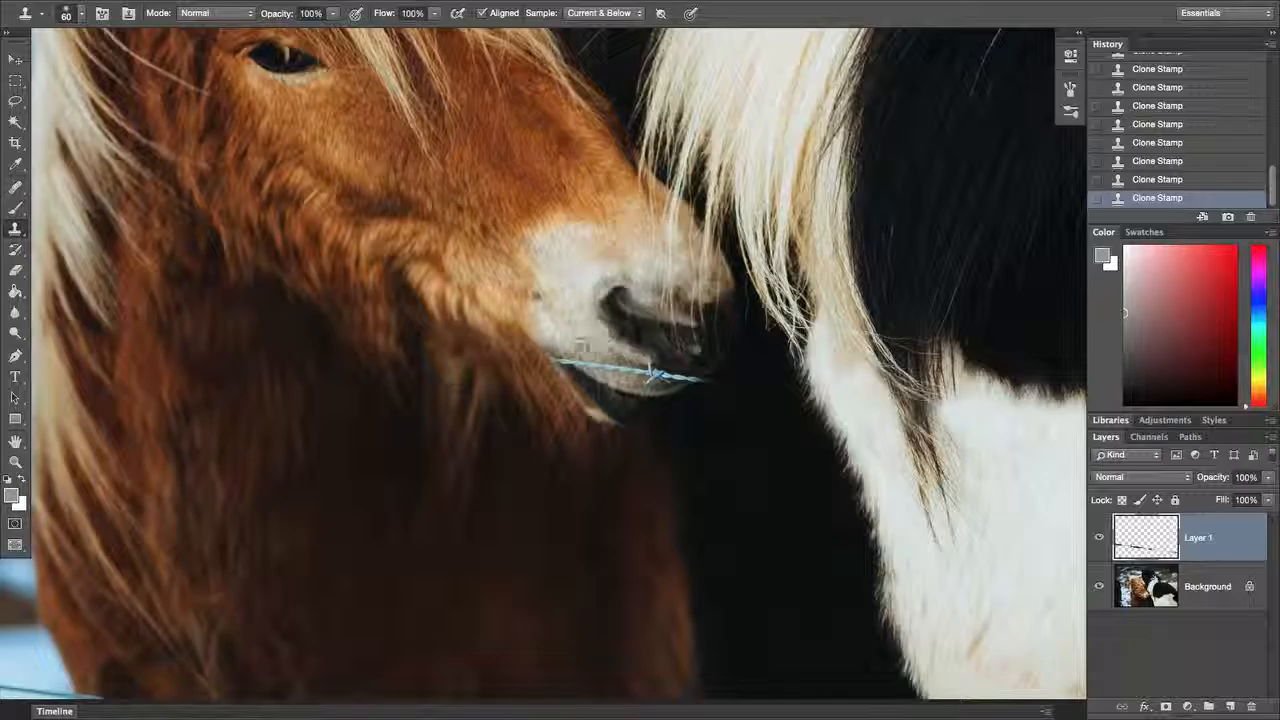
pyautogui.press('alt')
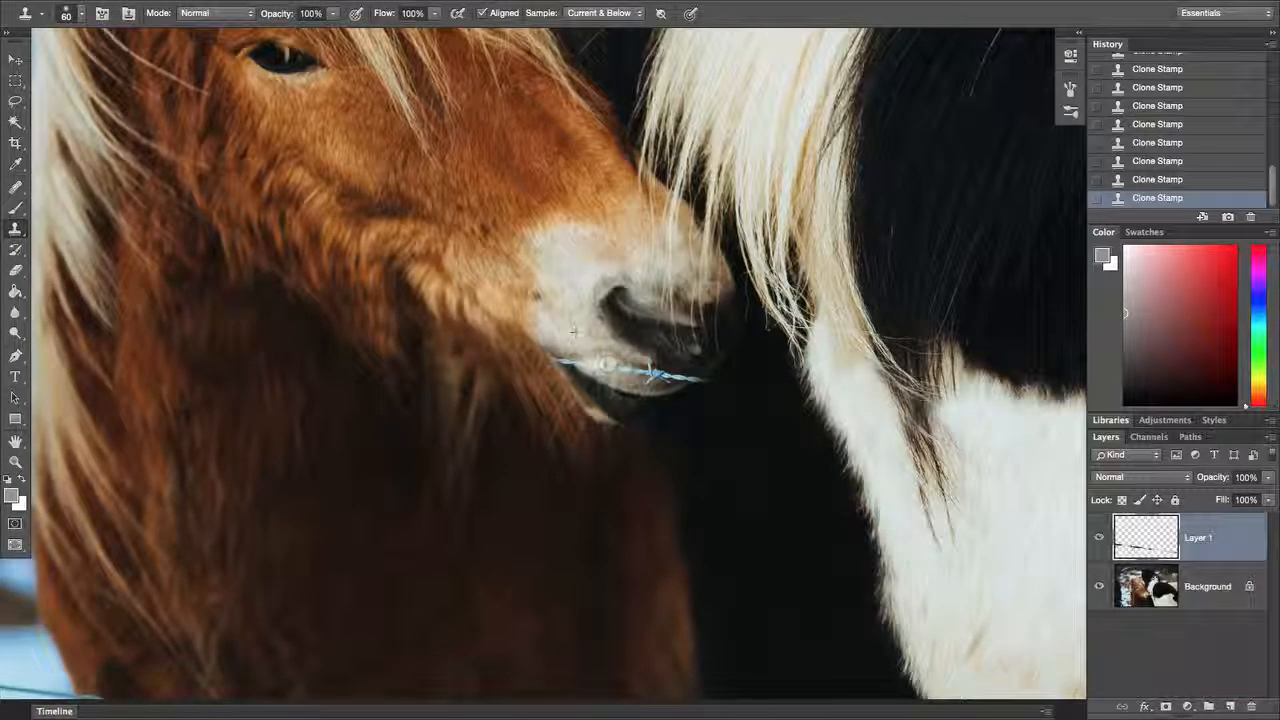
pyautogui.press('super')
pyautogui.press('alt')
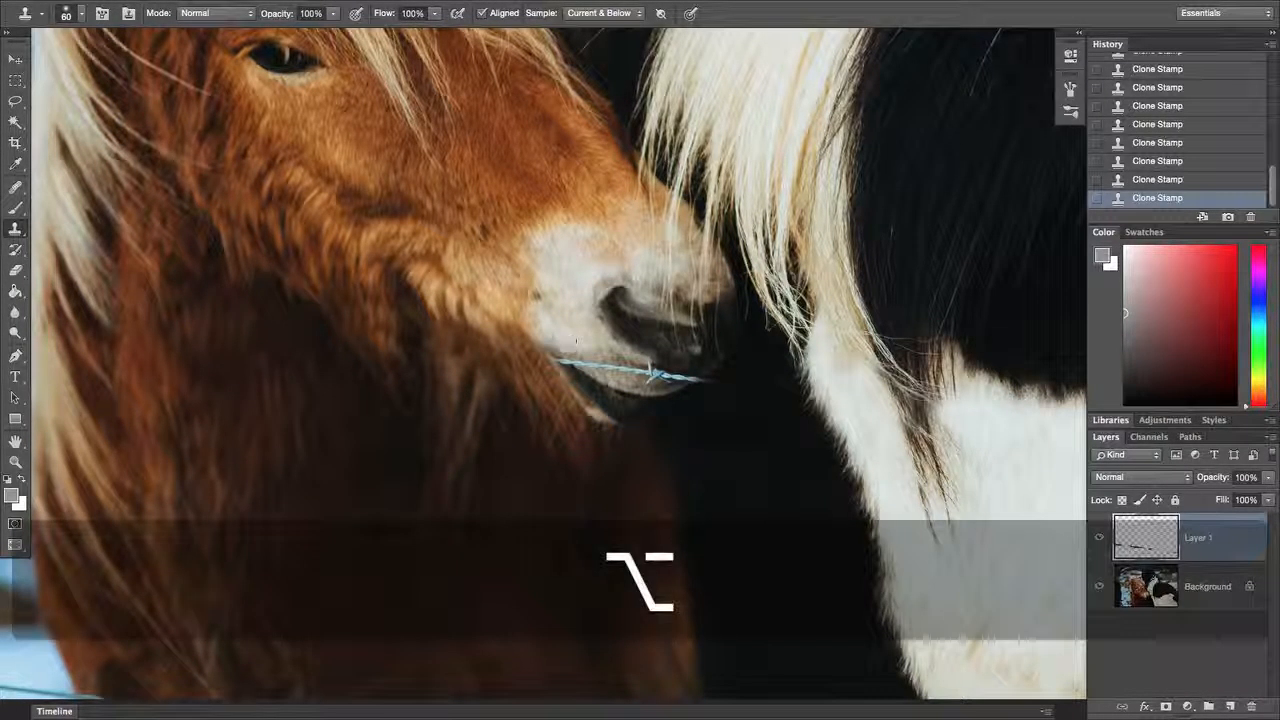
pyautogui.press('super')
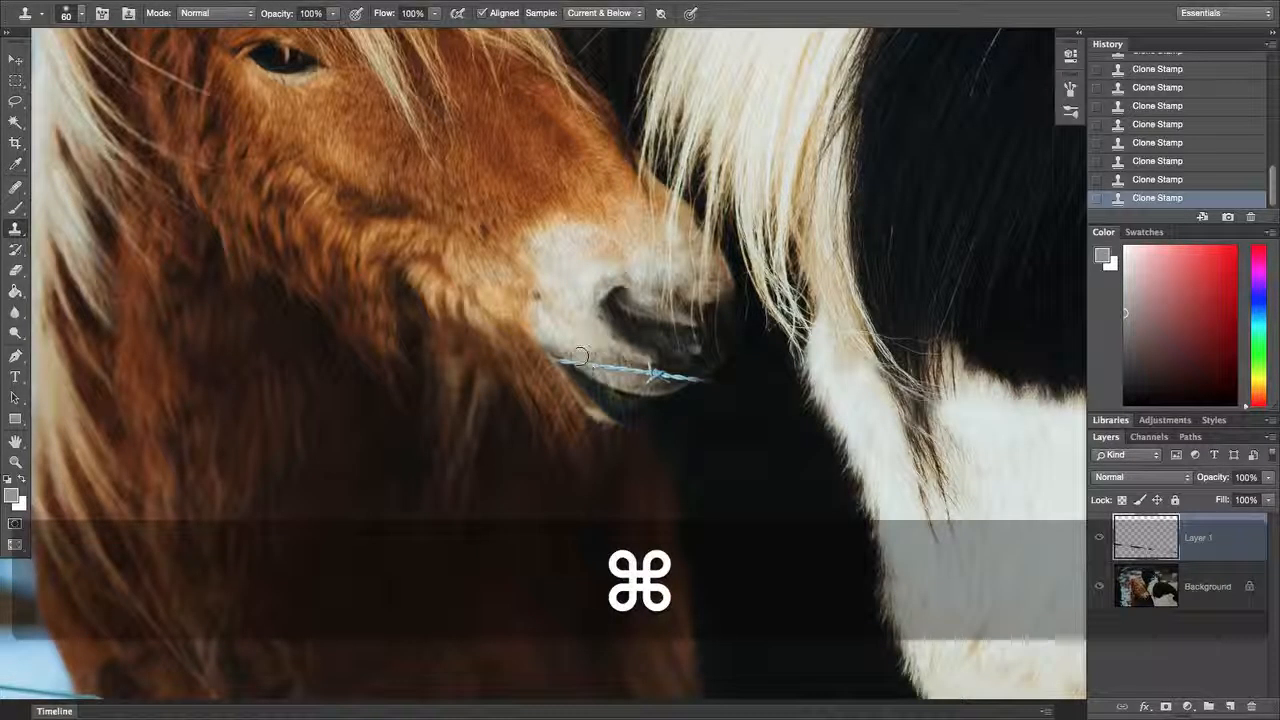
# Clone adjacent muzzle and chin fur over the wire's end at the corner of the brown horse's mouth
pyautogui.press('alt')
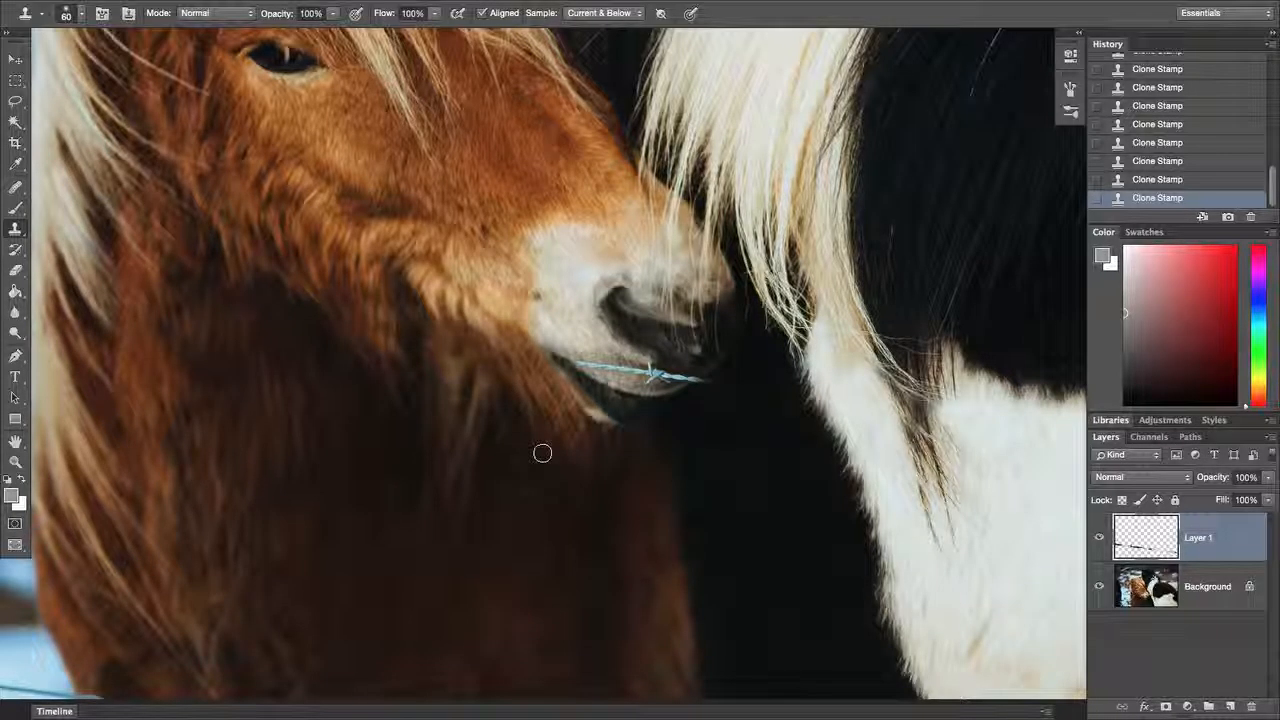
pyautogui.press('super')
pyautogui.press('alt')
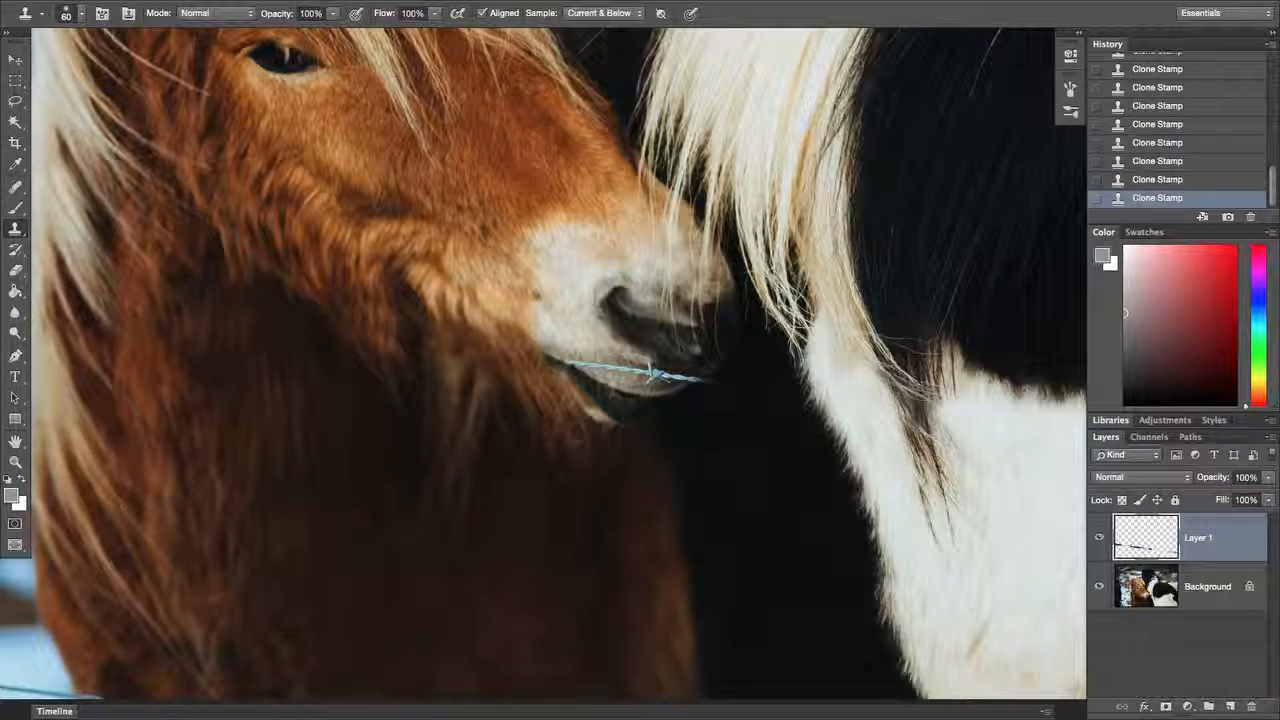
pyautogui.press('alt')
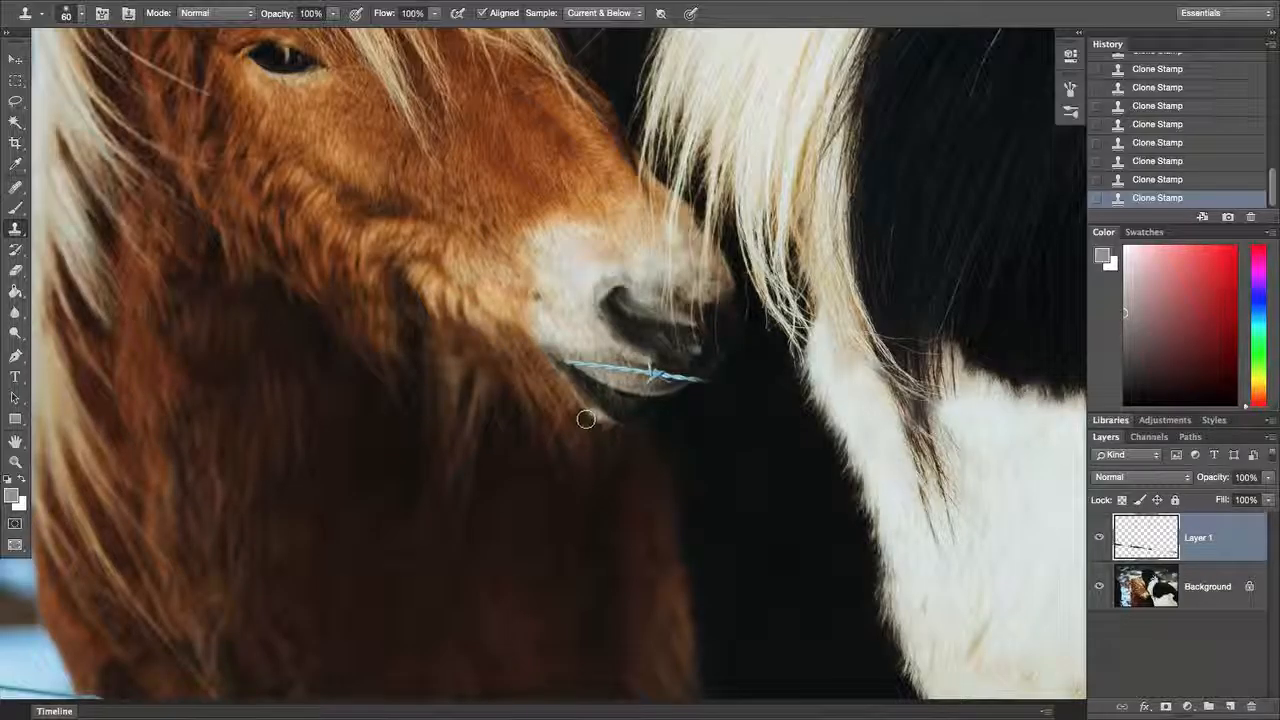
pyautogui.moveTo(634, 406); pyautogui.dragTo(616, 410)
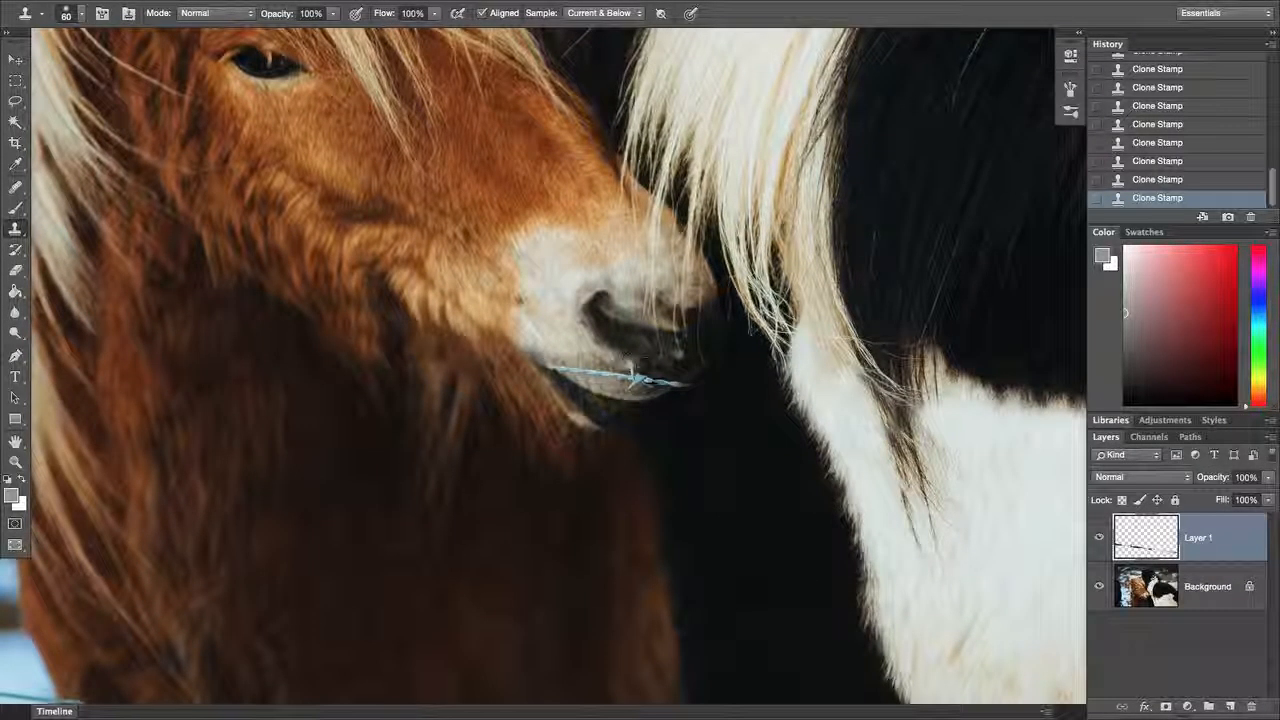